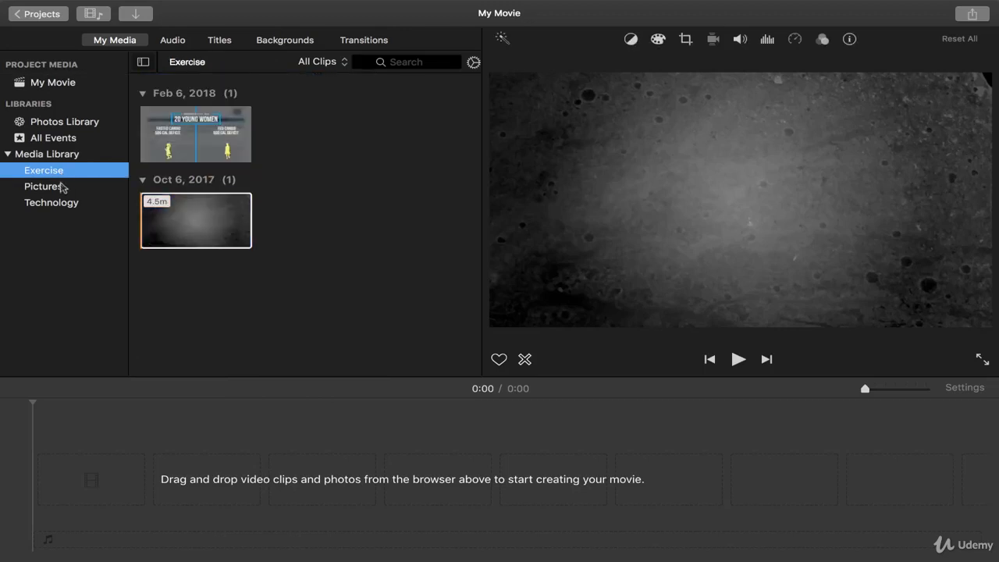
# Step: Look through the clips in the Pictures and Technology events of the Media Library
pyautogui.click(61, 187)
pyautogui.click(64, 204)
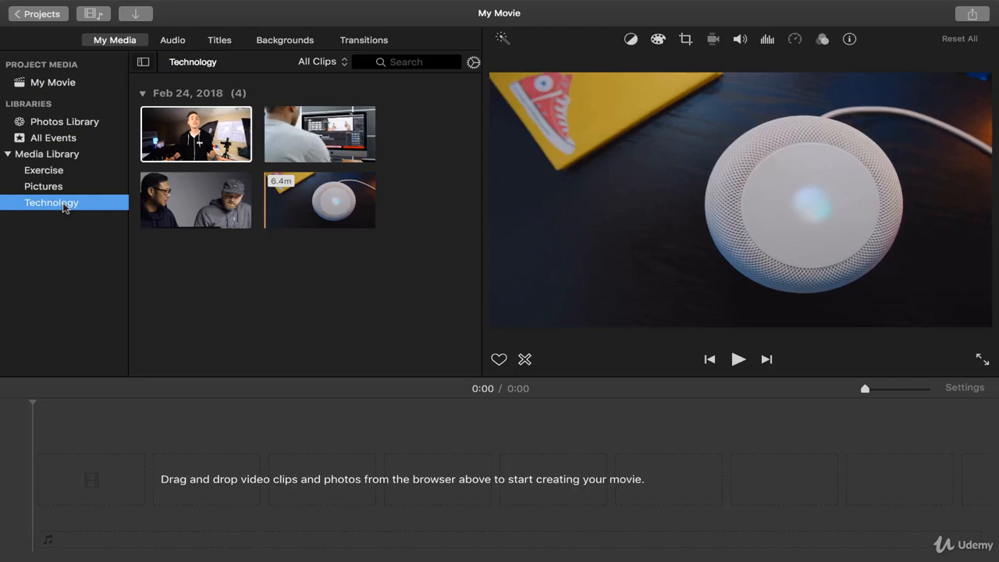
pyautogui.click(405, 285)
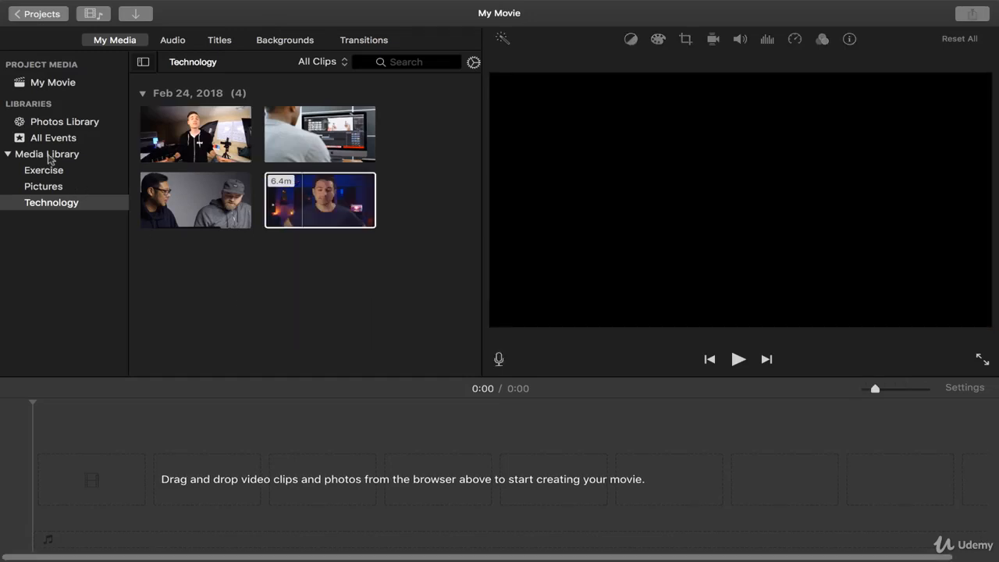
# Step: Create a new event in the Media Library and name it Stock Video
pyautogui.rightClick(50, 155)
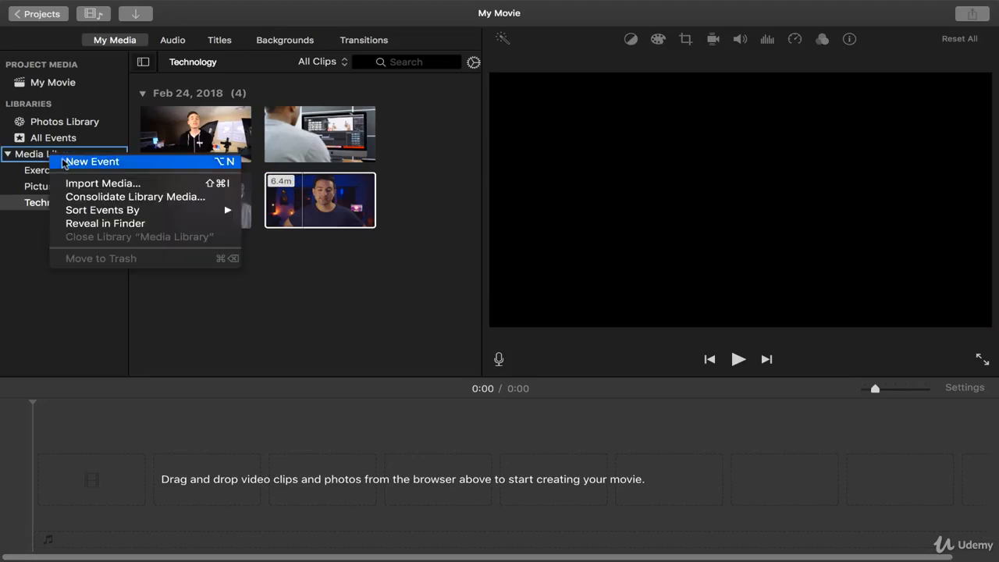
pyautogui.click(63, 162)
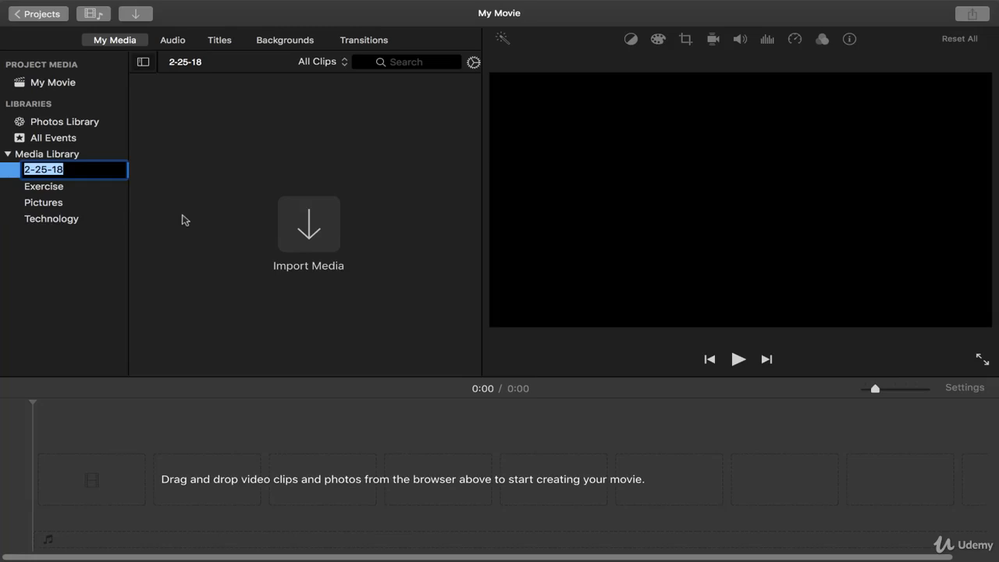
pyautogui.write('Stoock')
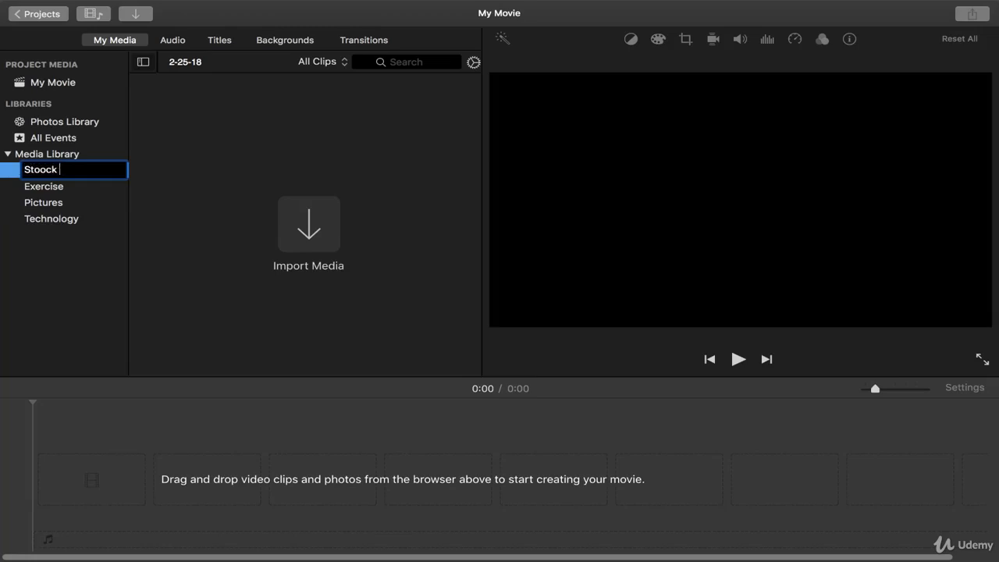
pyautogui.write(' Video')
pyautogui.press('Return')
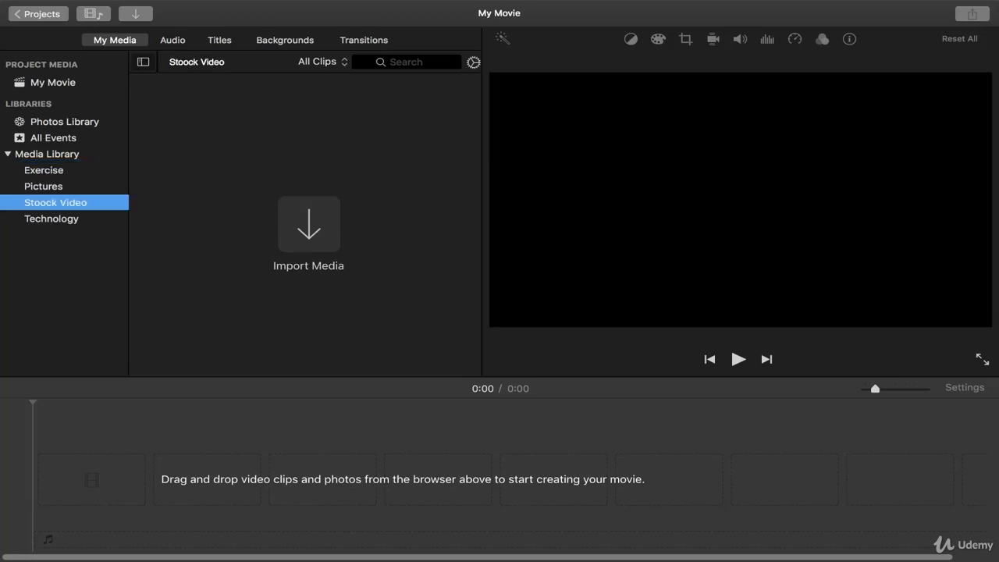
pyautogui.doubleClick(75, 202)
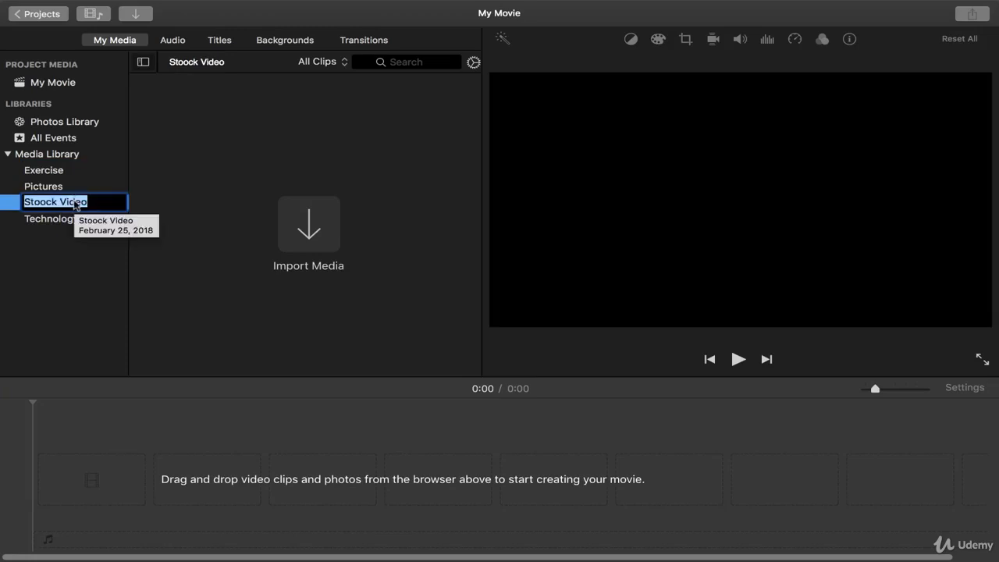
pyautogui.write('Stock Video')
pyautogui.press('Return')
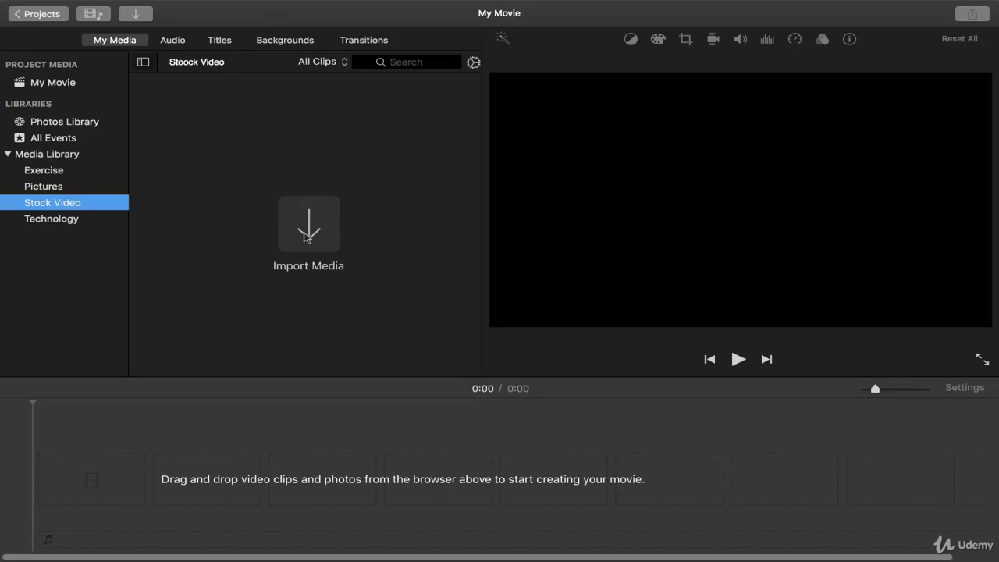
# Step: Open the media import for the Stock Video event and expand the Stock Video Footage folder inside Downloads
pyautogui.click(305, 236)
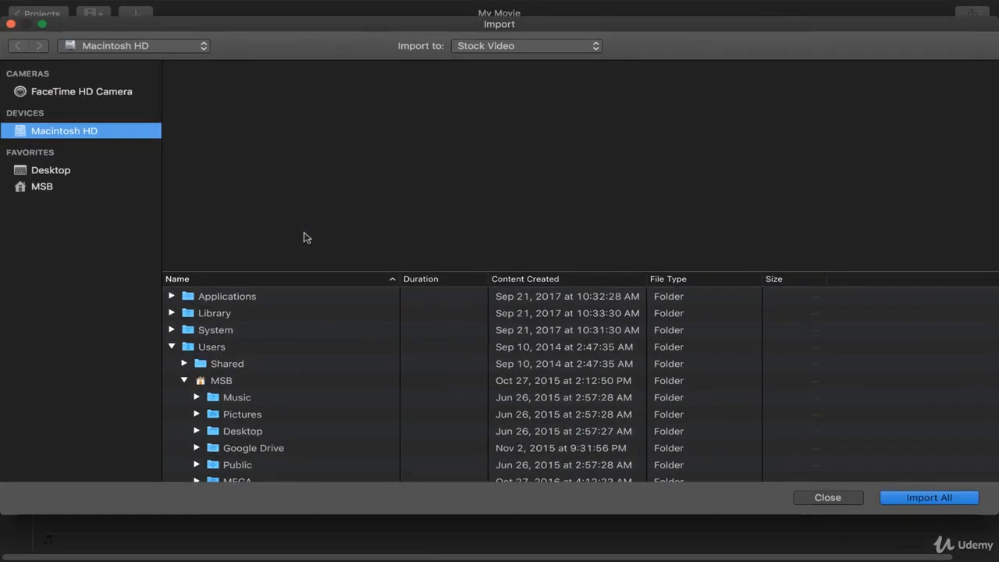
pyautogui.scroll(-5, 276, 393)
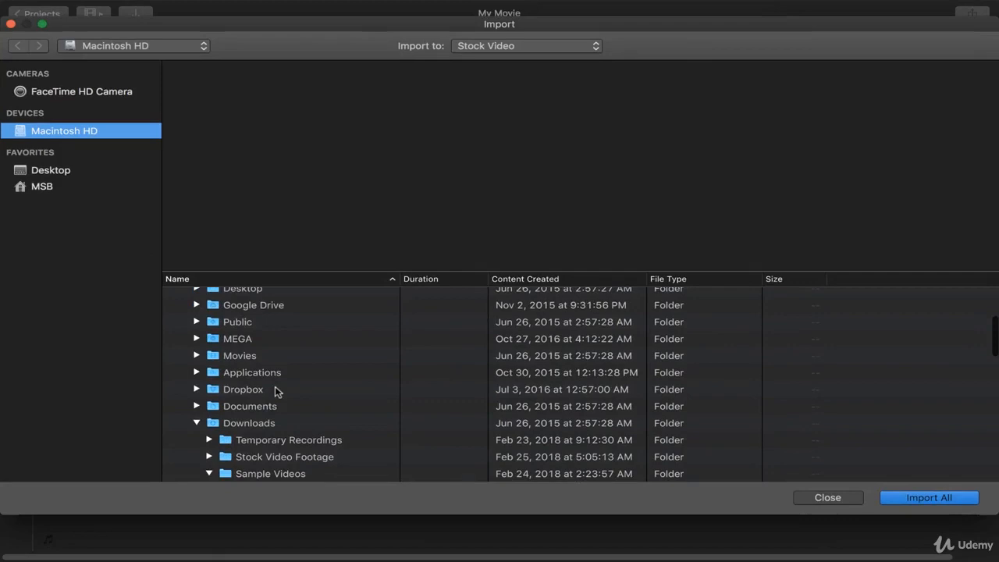
pyautogui.scroll(-5, 276, 390)
pyautogui.scroll(2, 276, 390)
pyautogui.scroll(-5, 277, 390)
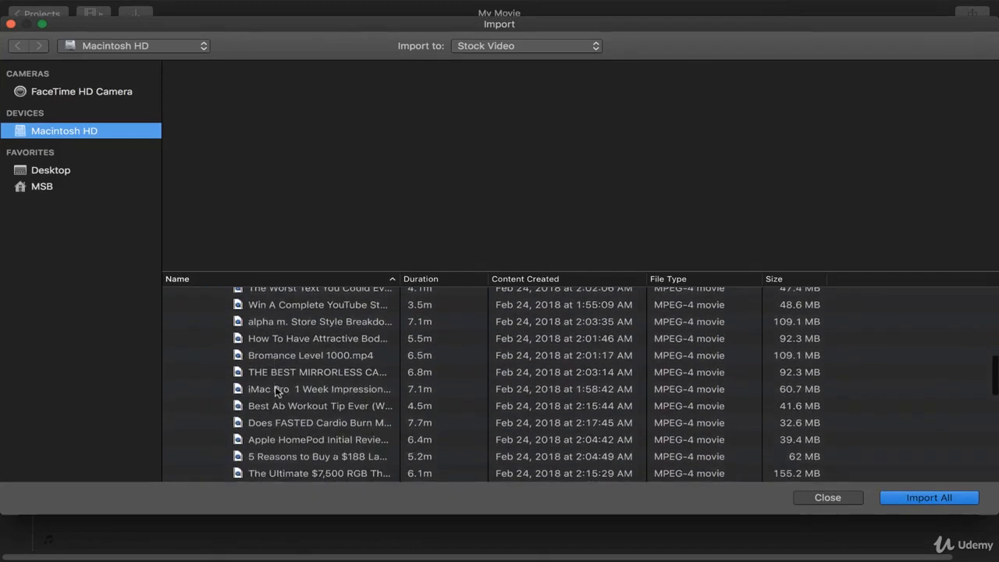
pyautogui.scroll(3, 276, 390)
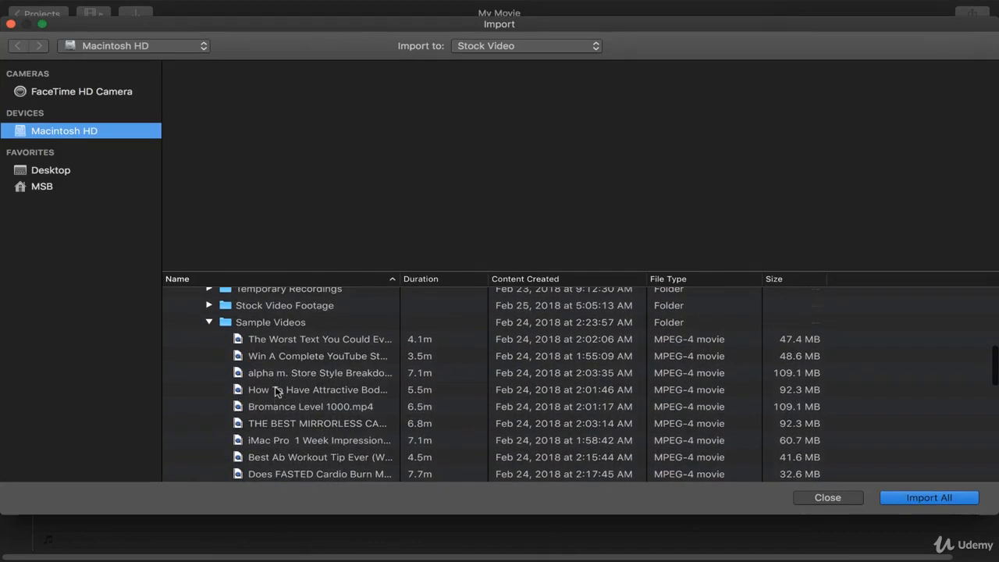
pyautogui.click(209, 322)
pyautogui.click(209, 338)
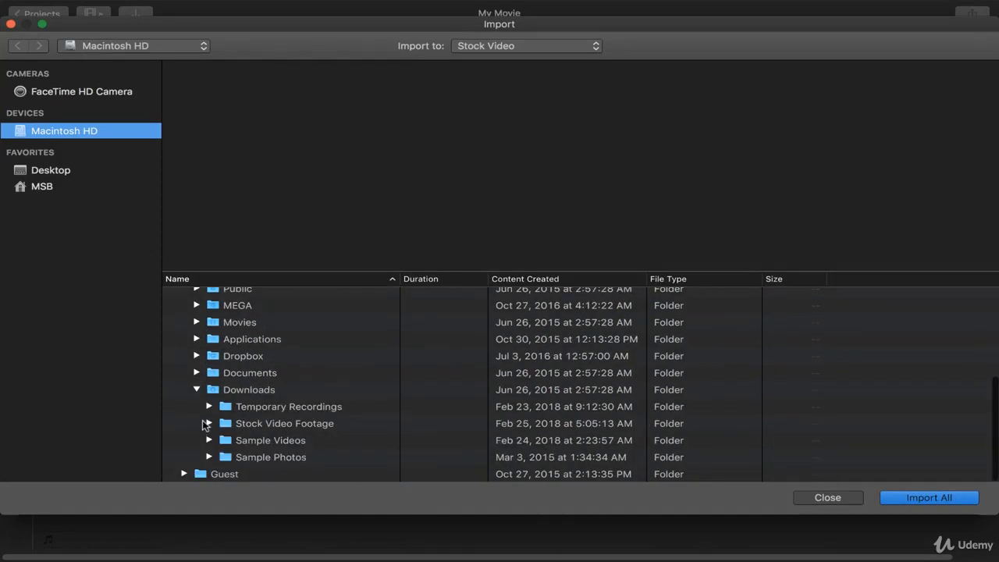
pyautogui.click(209, 421)
pyautogui.scroll(-3, 238, 390)
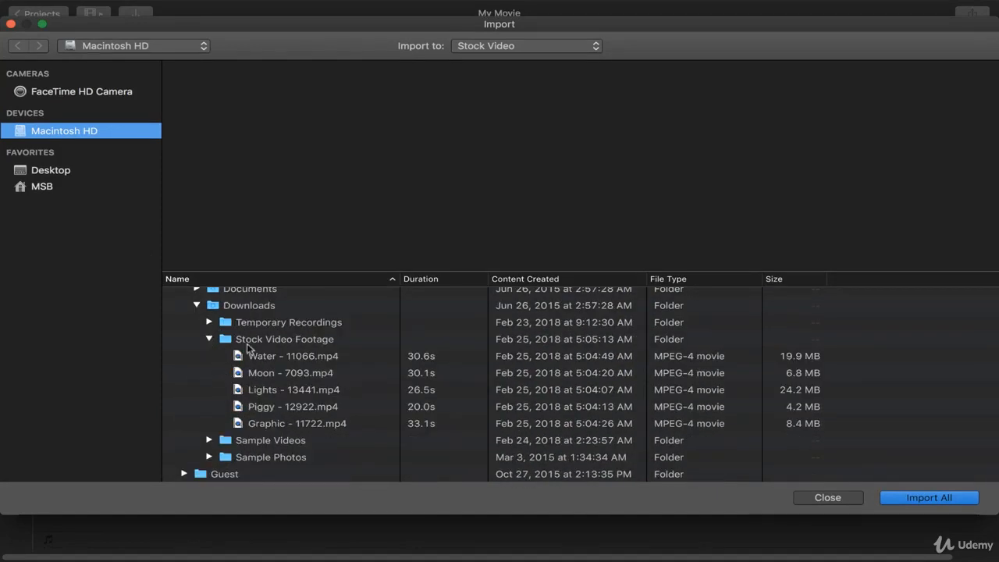
# Step: Import the Water, Moon, Lights, Piggy and Graphic MP4 clips from Stock Video Footage into the Stock Video event
pyautogui.moveTo(265, 425); pyautogui.dragTo(271, 358)
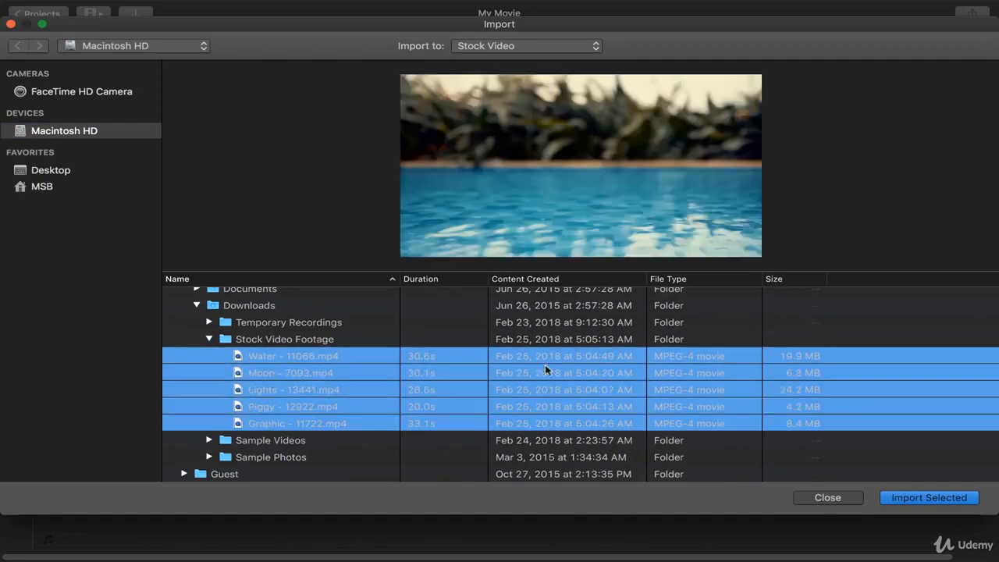
pyautogui.click(475, 48)
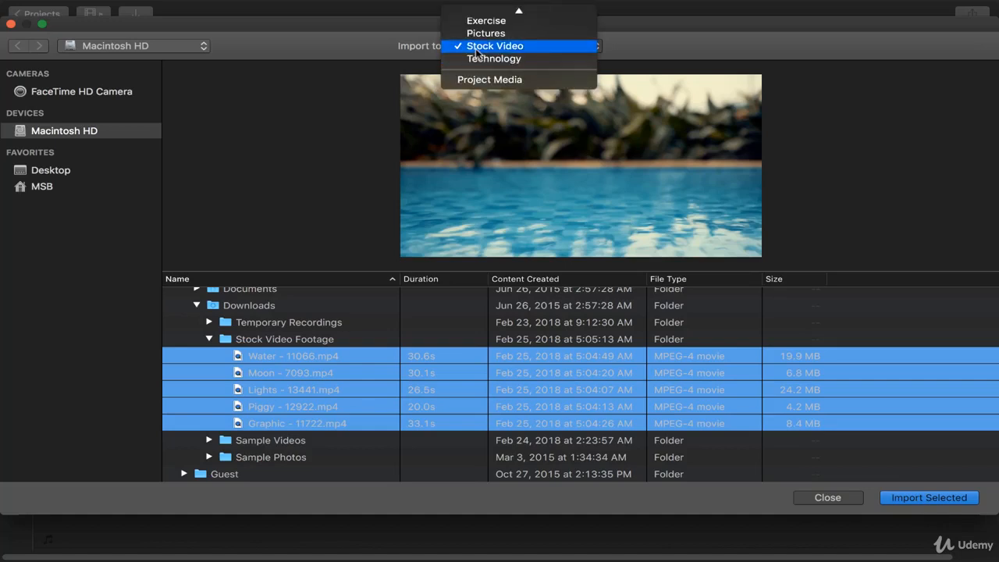
pyautogui.click(478, 47)
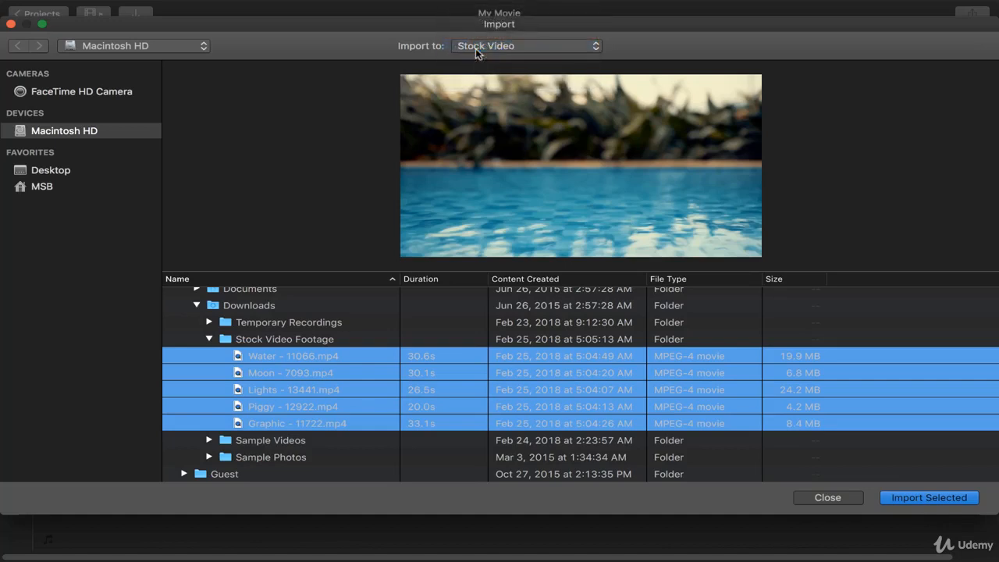
pyautogui.click(915, 497)
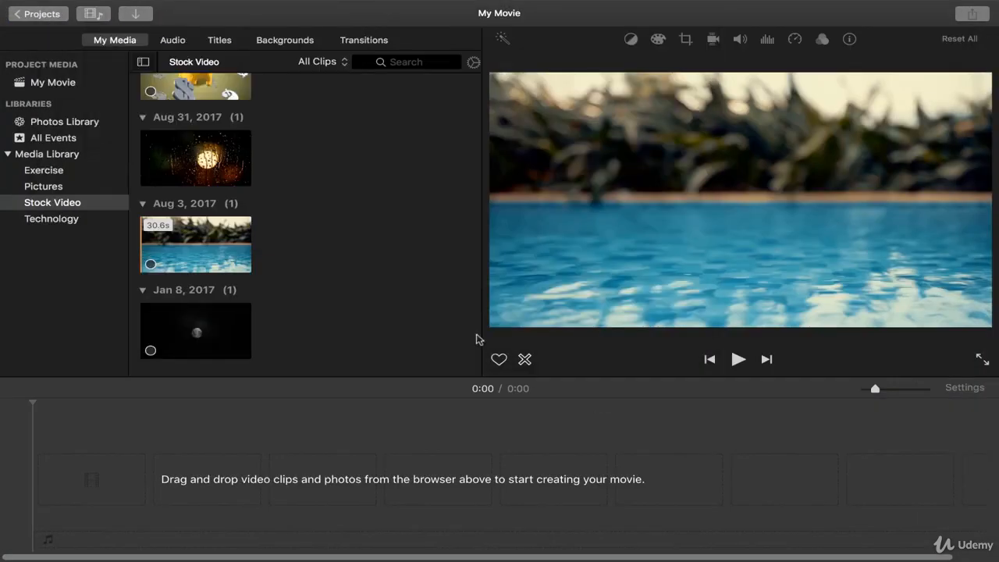
# Step: Look over the imported stock clips, then view the Pictures and Exercise events
pyautogui.scroll(-5, 336, 219)
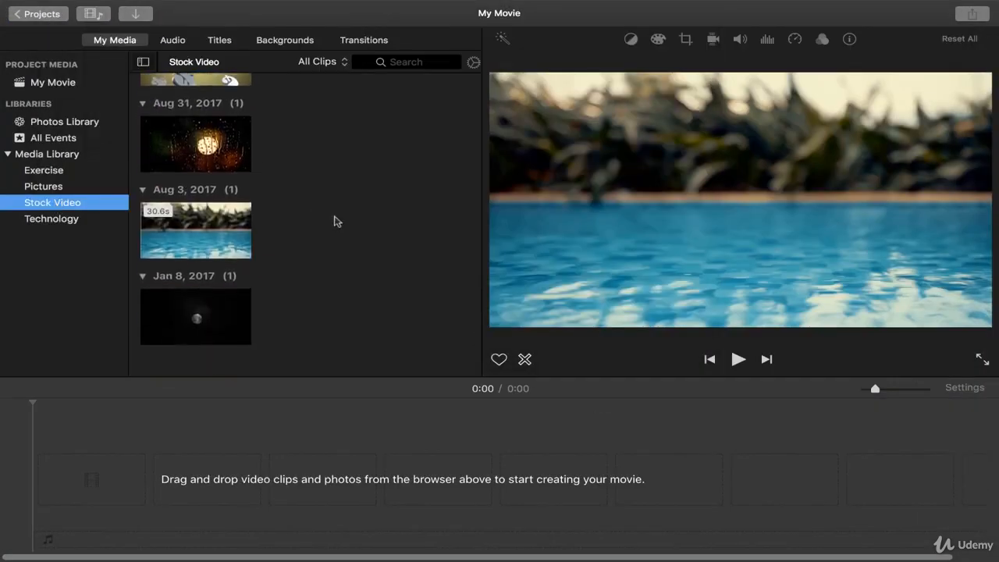
pyautogui.click(68, 185)
pyautogui.click(52, 171)
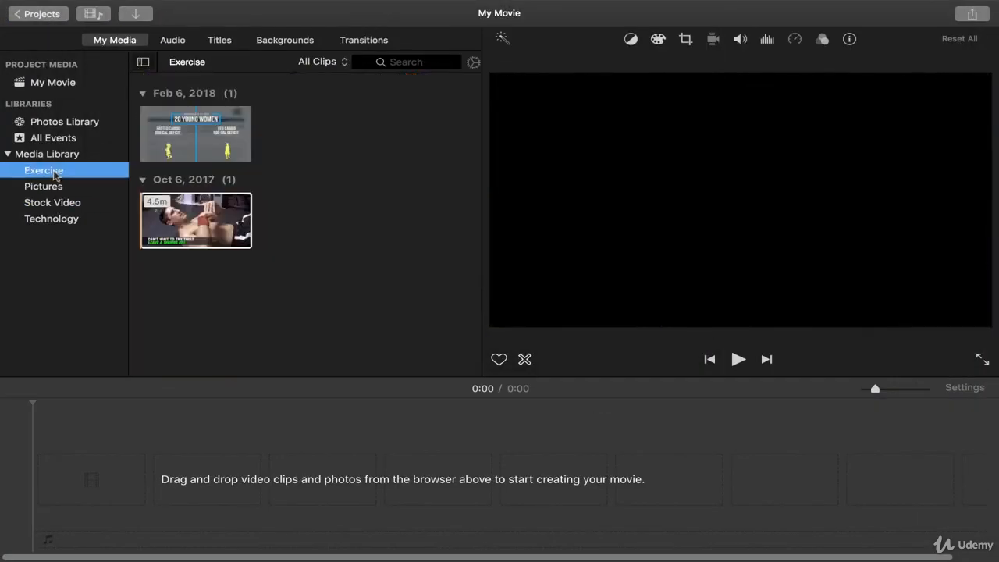
# Step: Add the whole golden piggy bank clip from the Stock Video event to the start of the empty timeline
pyautogui.click(60, 203)
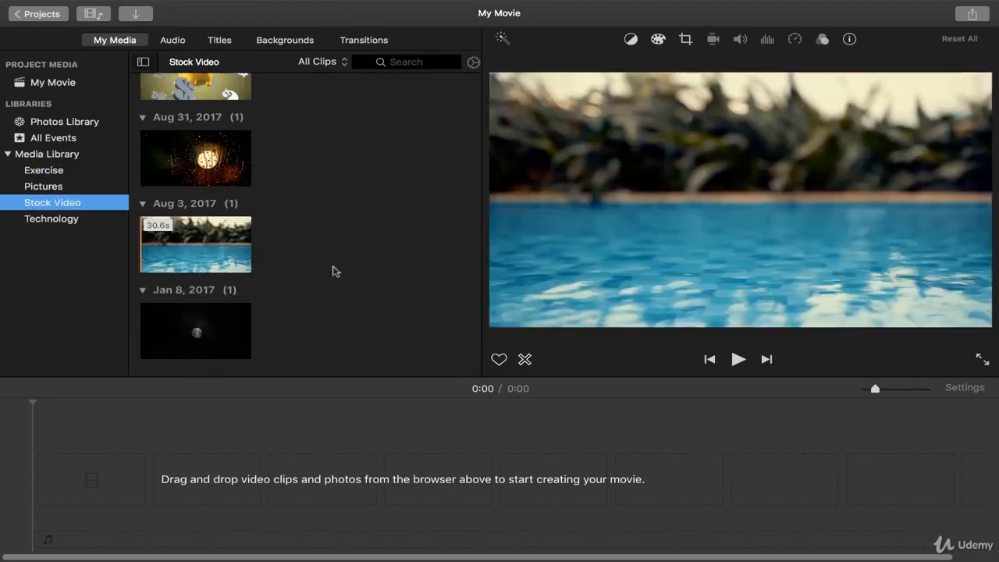
pyautogui.scroll(2, 332, 270)
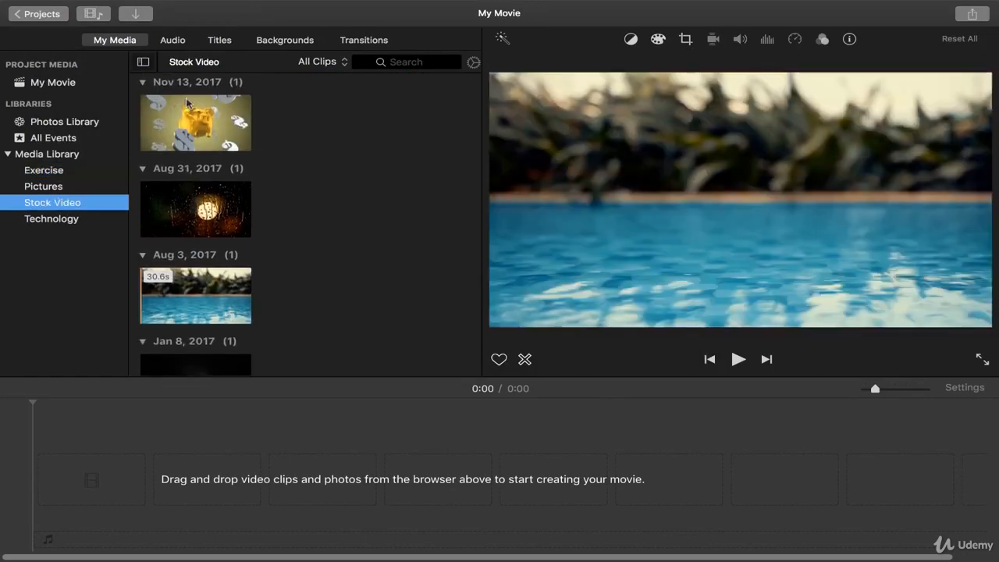
pyautogui.click(192, 120)
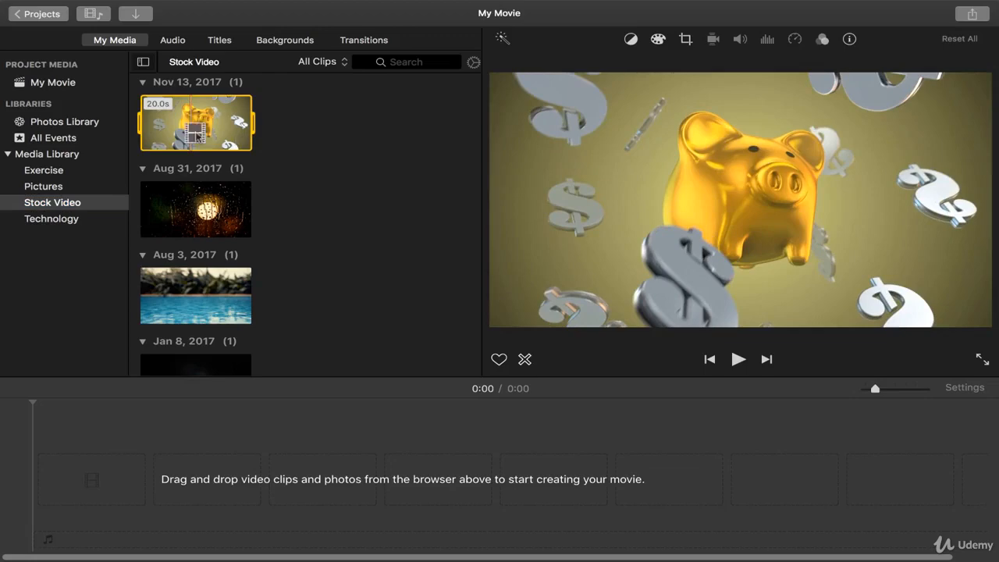
pyautogui.moveTo(191, 119); pyautogui.dragTo(76, 472)
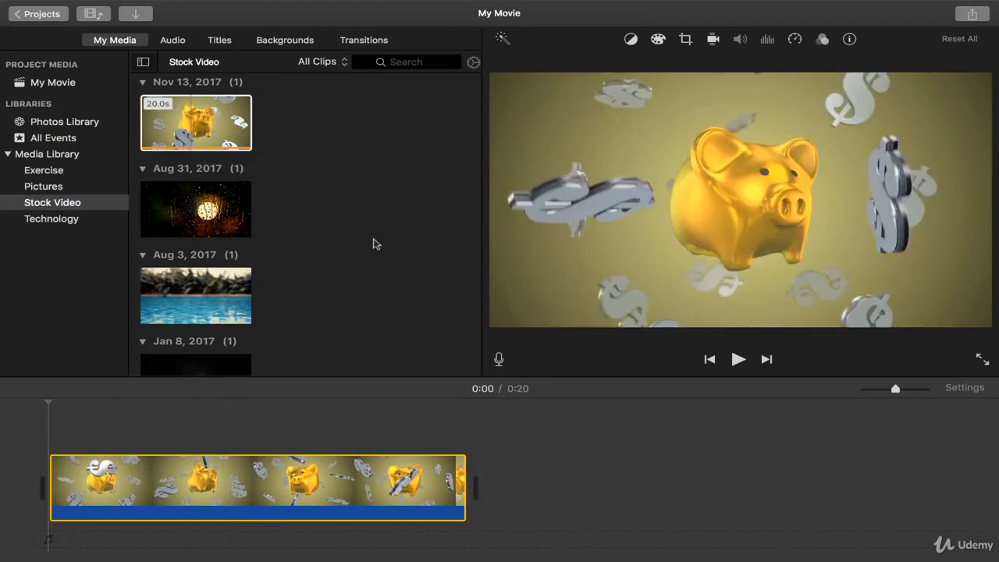
# Step: Add the rainy window light clip dated Aug 31, 2017 to the timeline after the piggy bank clip
pyautogui.click(229, 204)
pyautogui.moveTo(241, 229); pyautogui.dragTo(511, 468)
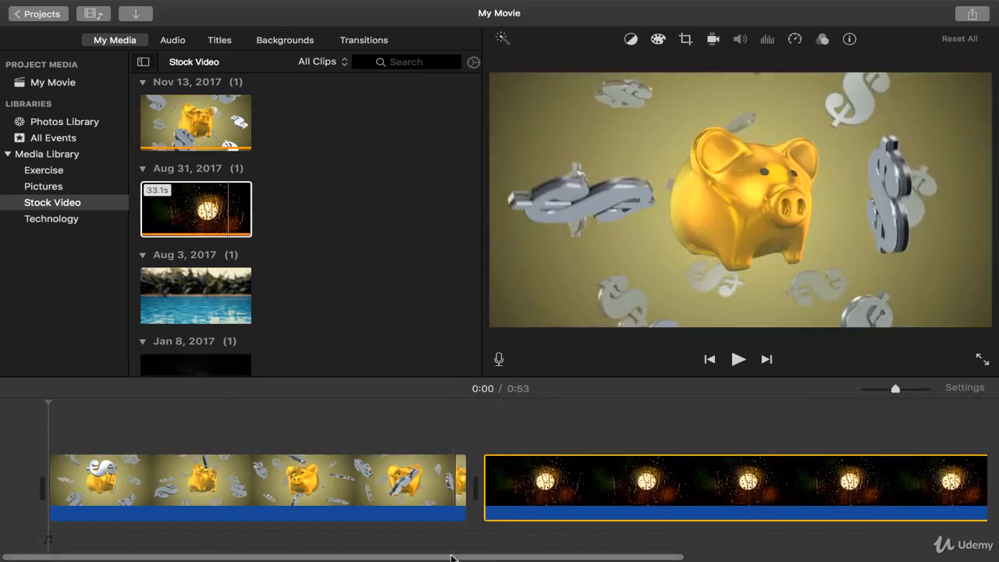
pyautogui.moveTo(451, 557); pyautogui.dragTo(714, 558)
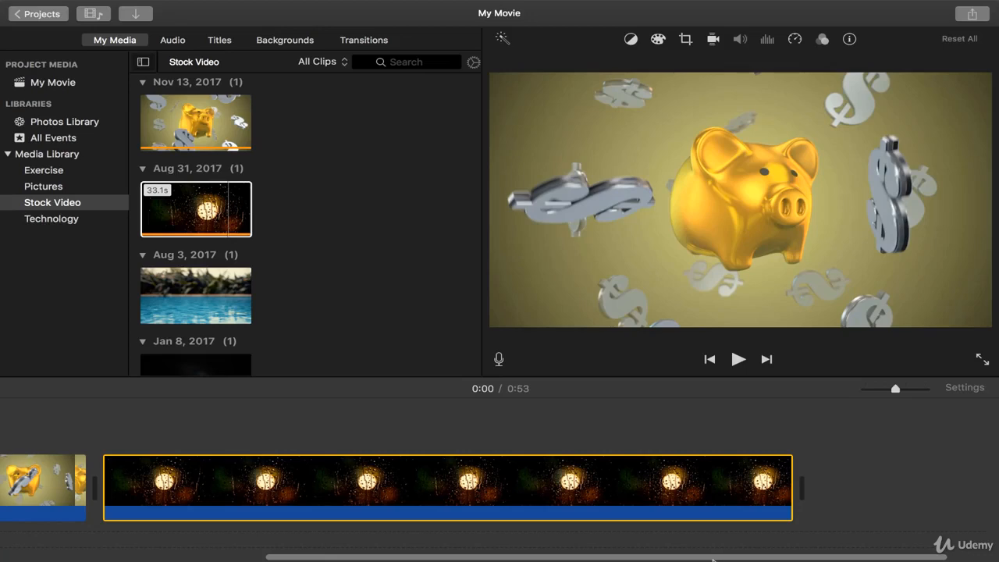
# Step: Append the swimming pool water clip dated Aug 3, 2017 to the end of the movie
pyautogui.scroll(-2, 286, 309)
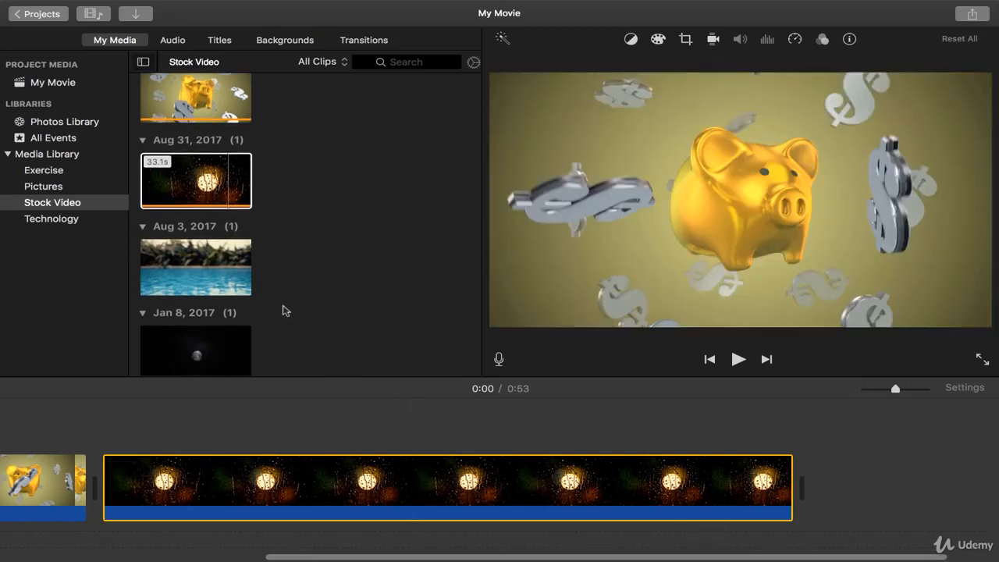
pyautogui.click(208, 273)
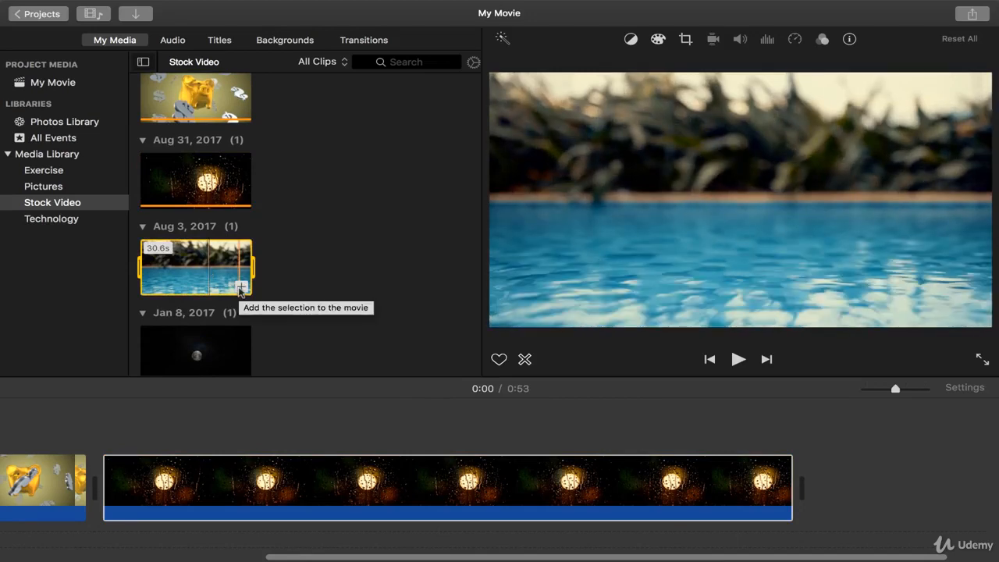
pyautogui.click(240, 287)
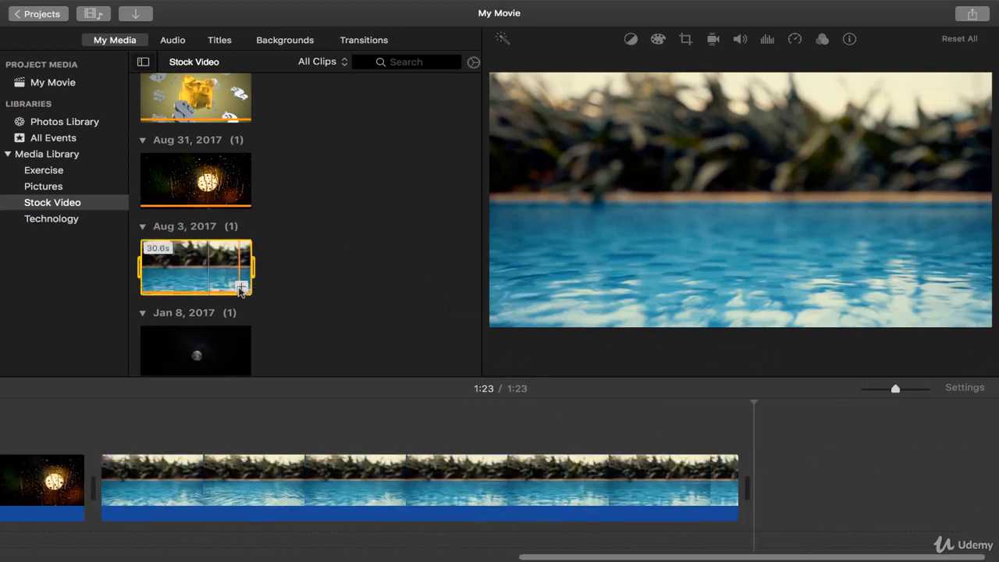
# Step: Review the assembled timeline and play the movie from about 0:21, near the start of the rainy window clip
pyautogui.click(275, 427)
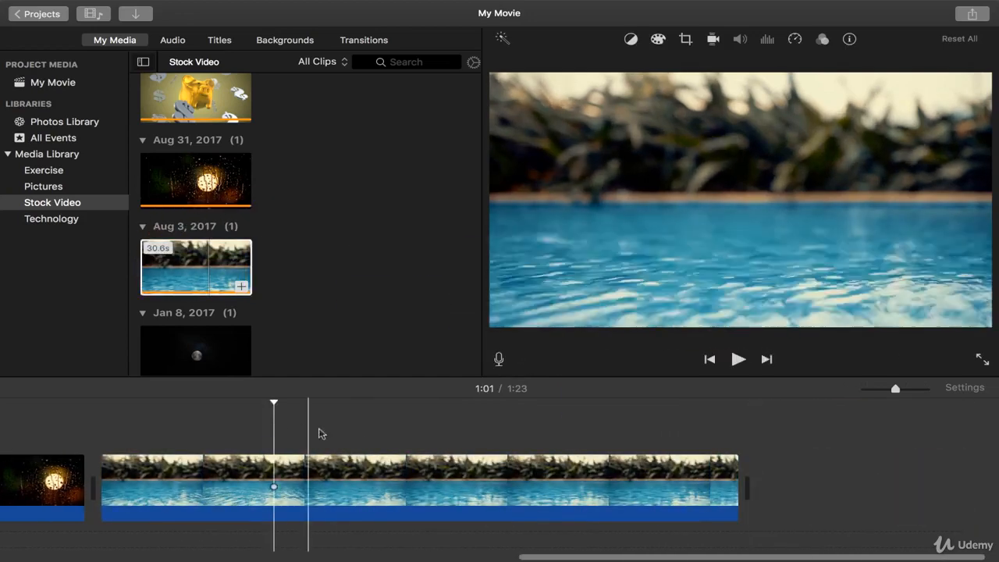
pyautogui.hscroll(-5, 362, 449)
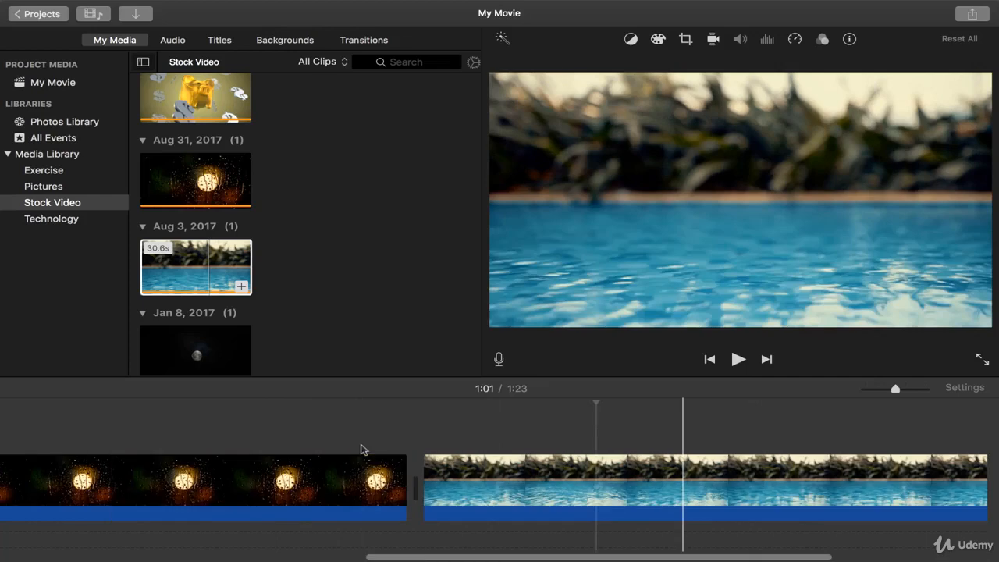
pyautogui.hscroll(-6, 361, 449)
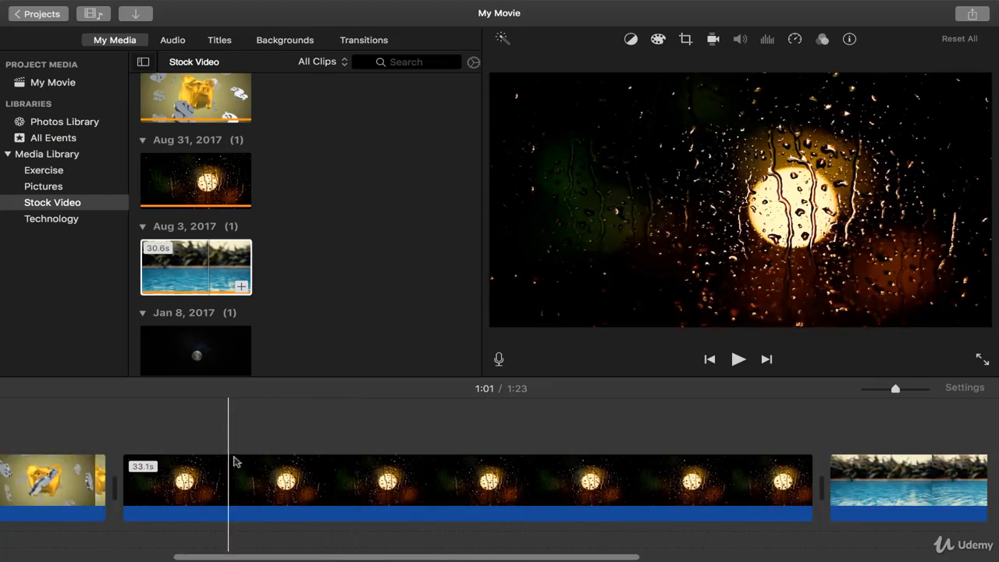
pyautogui.hscroll(1, 383, 461)
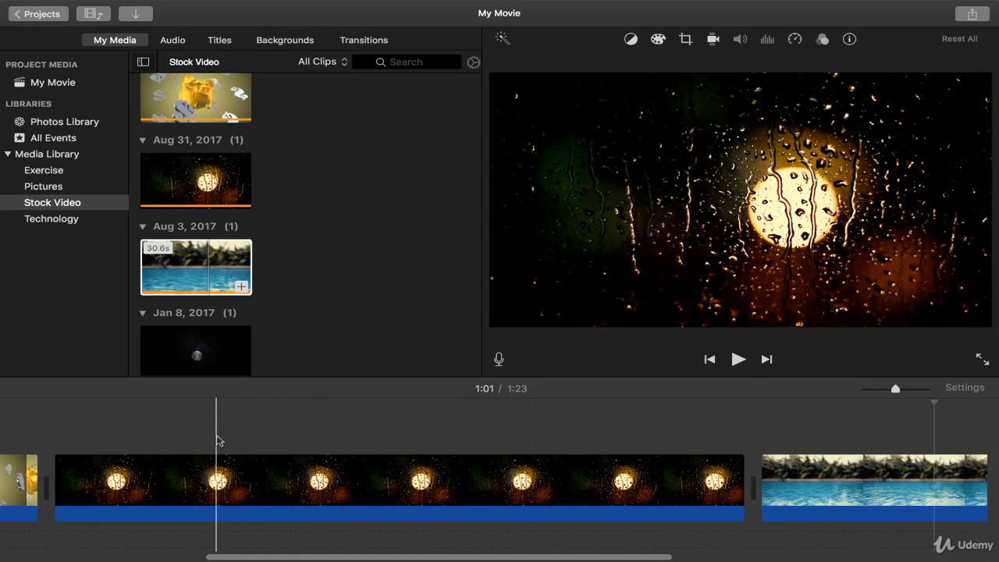
pyautogui.click(94, 434)
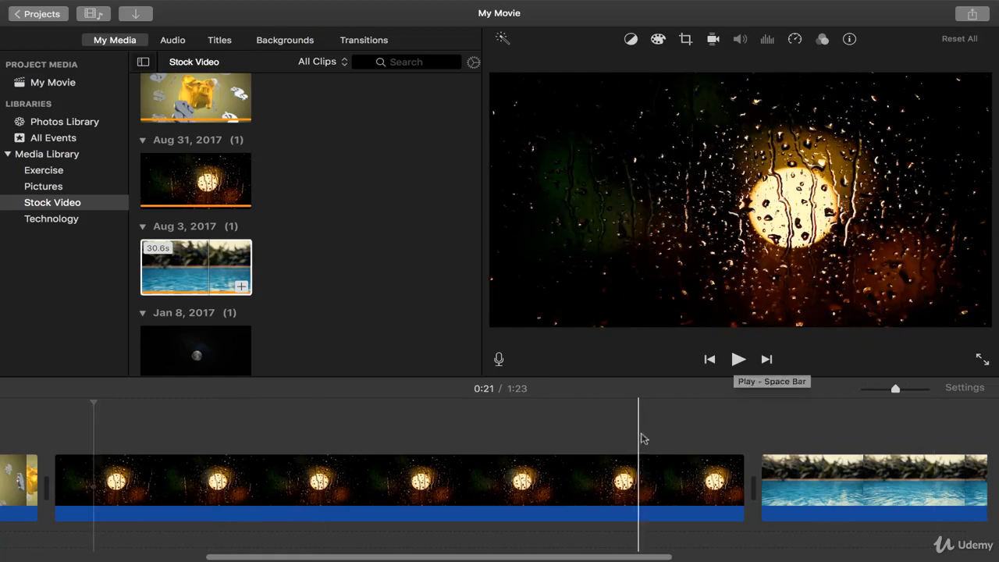
pyautogui.click(737, 361)
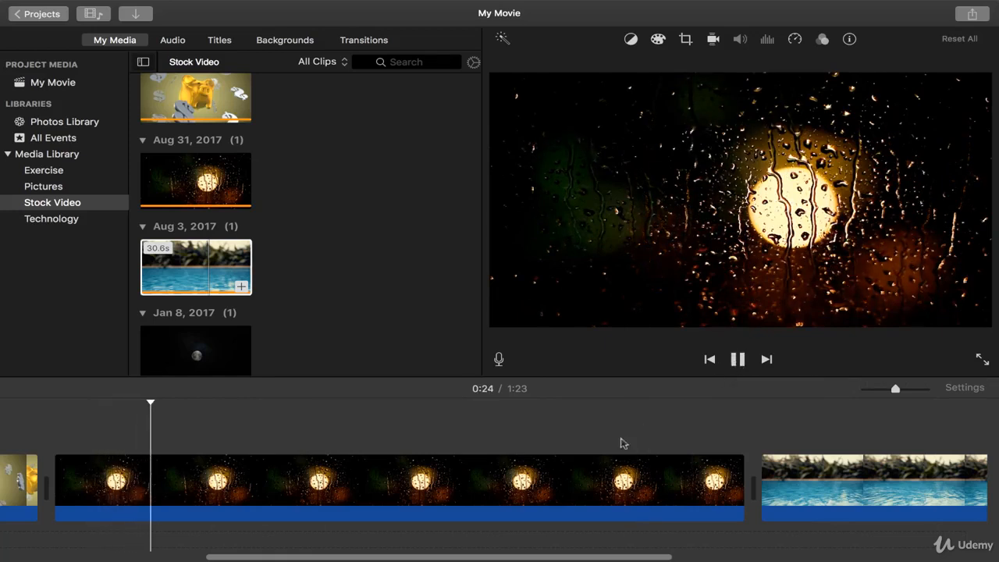
# Step: Continue playback from near the start of the swimming pool clip and pause it at 1:04
pyautogui.hscroll(2, 519, 479)
pyautogui.hscroll(4, 519, 478)
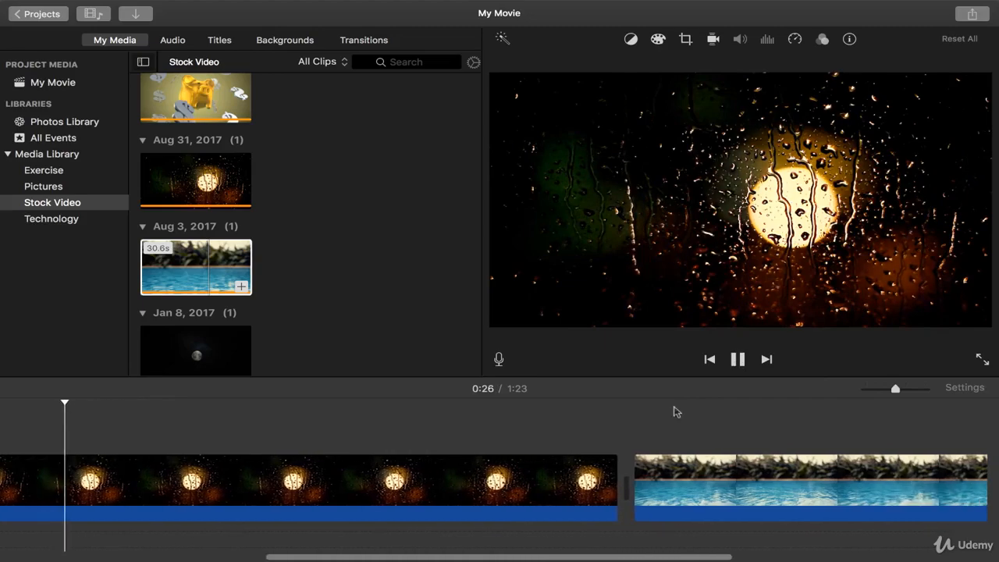
pyautogui.click(700, 435)
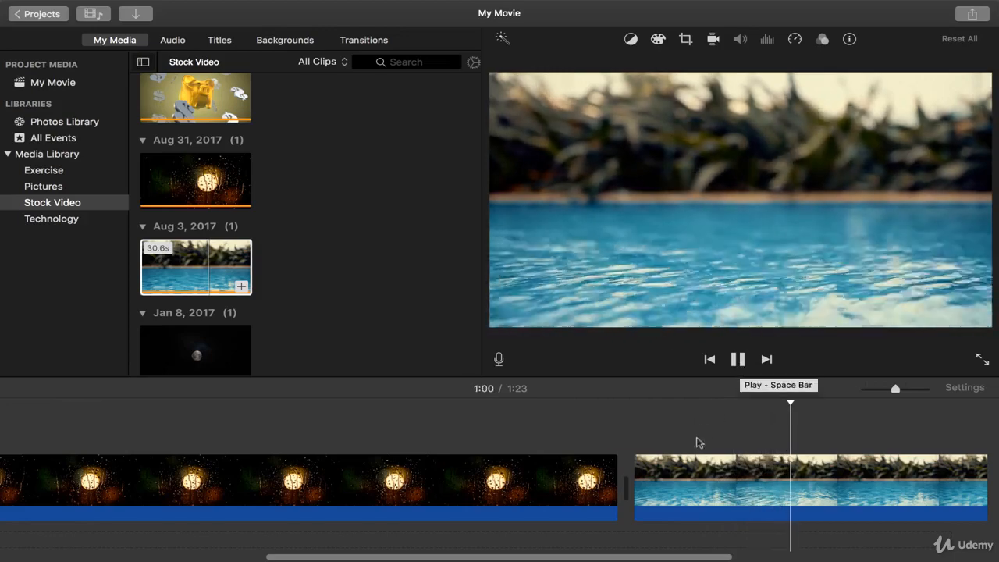
pyautogui.hscroll(8, 695, 442)
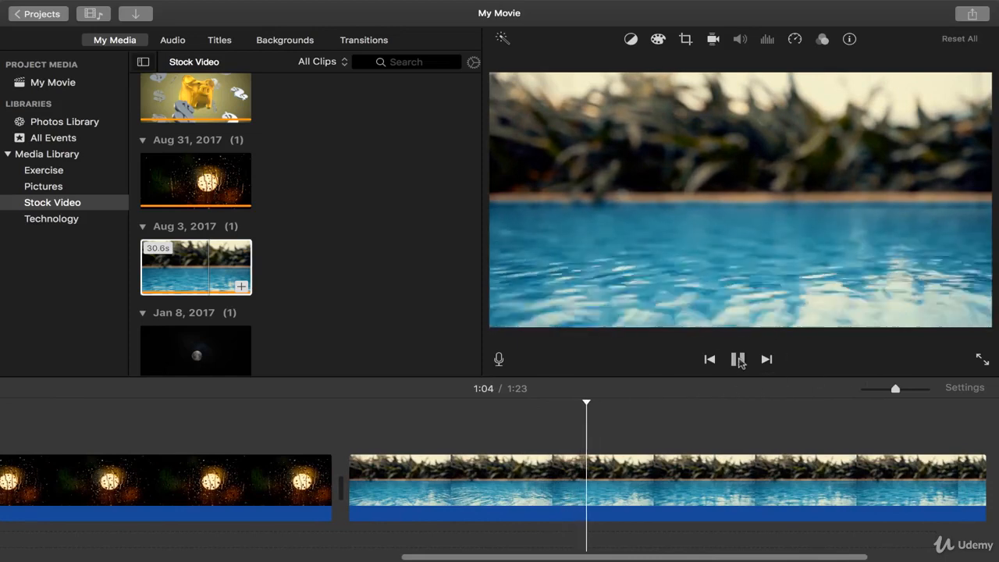
pyautogui.click(738, 359)
# Step: Delete the rainy window clip from the middle of the timeline
pyautogui.hscroll(-10, 417, 500)
pyautogui.hscroll(1, 417, 500)
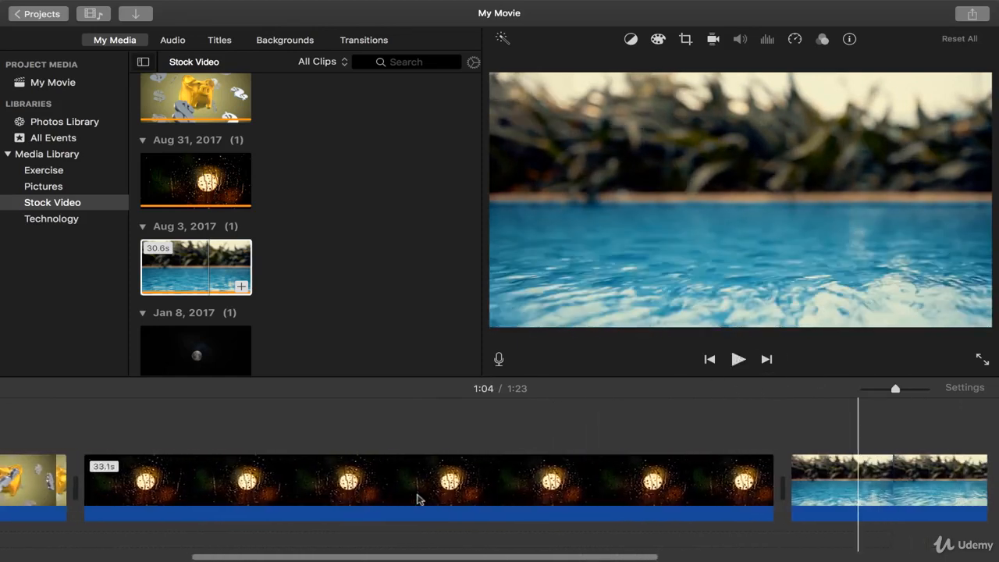
pyautogui.hscroll(2, 417, 499)
pyautogui.hscroll(5, 418, 500)
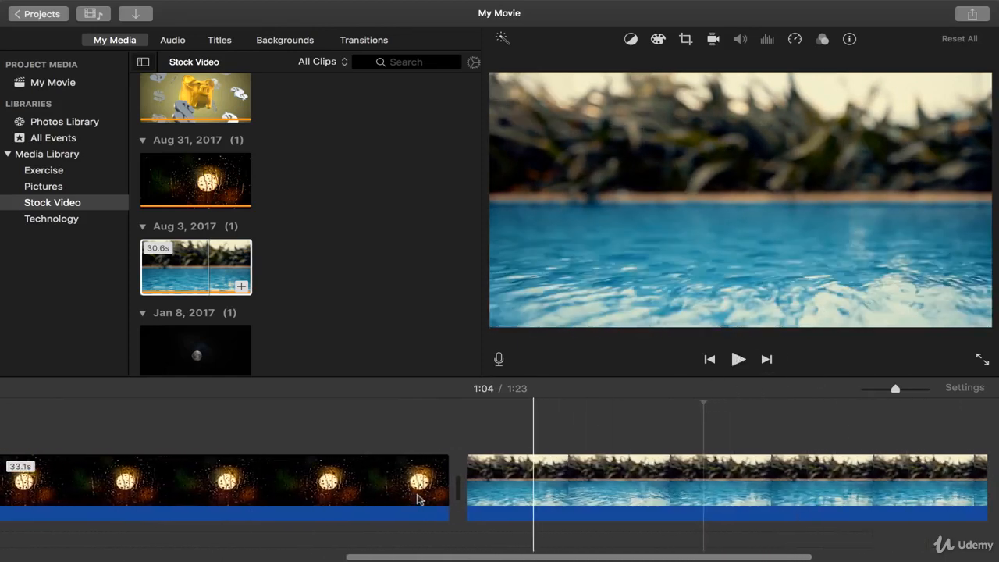
pyautogui.hscroll(-10, 348, 491)
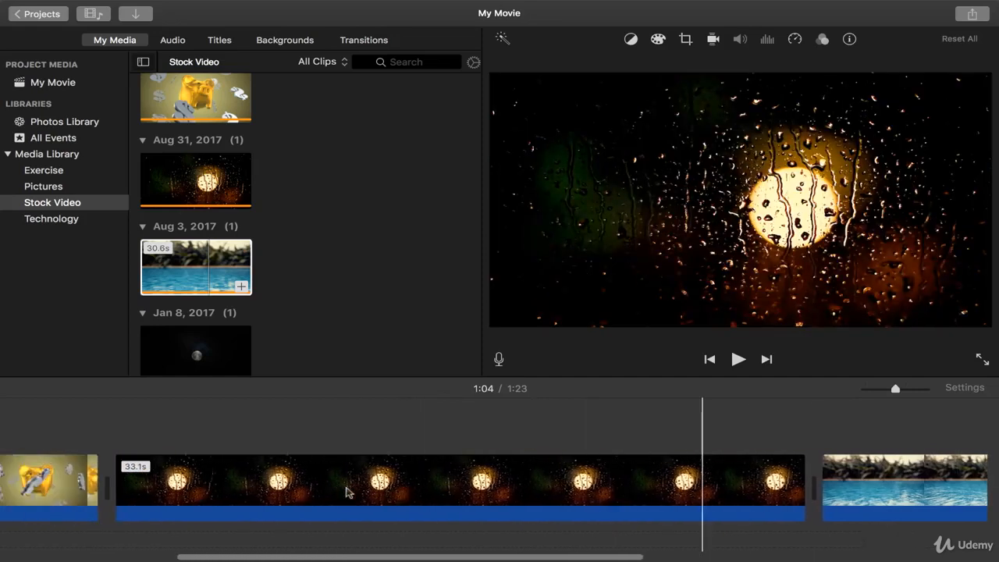
pyautogui.click(439, 490)
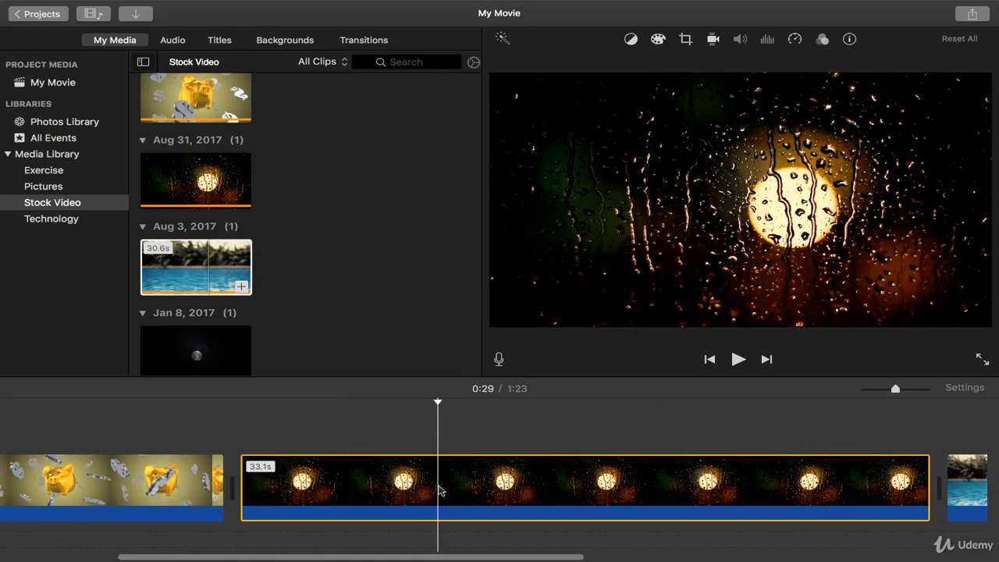
pyautogui.press('Delete')
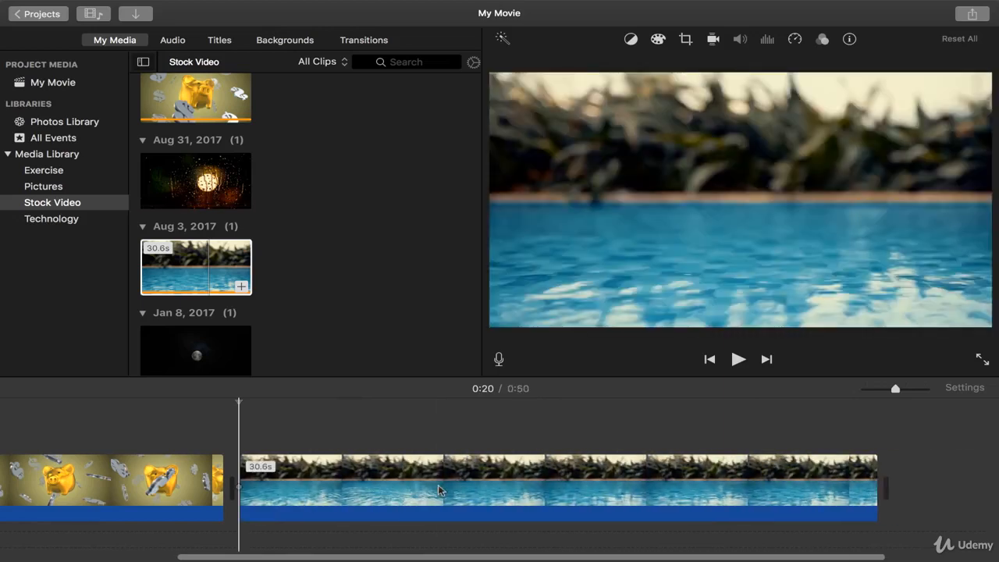
# Step: Zoom the timeline out until both remaining clips fit, and zoom back in to the former level
pyautogui.hscroll(-5, 438, 485)
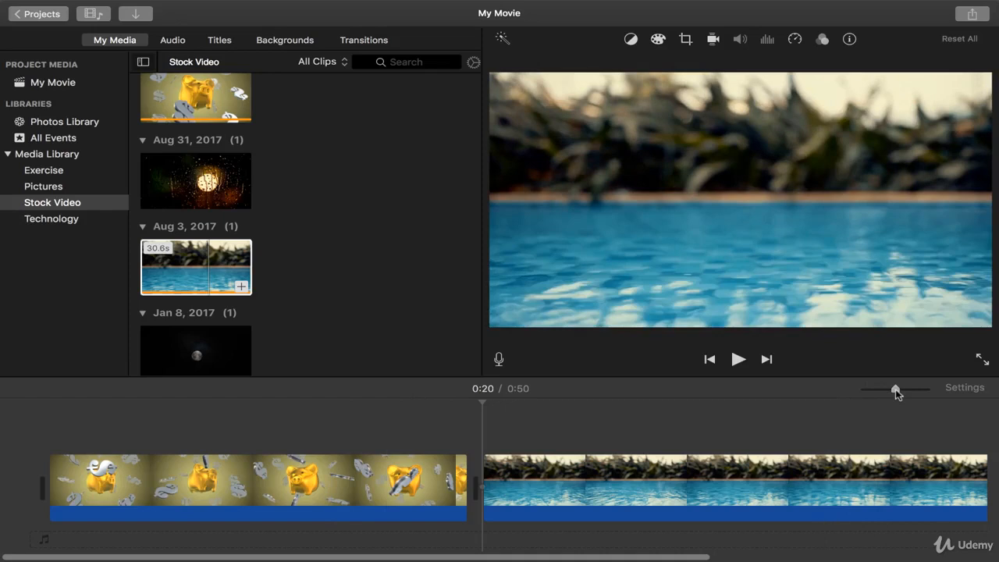
pyautogui.moveTo(894, 389); pyautogui.dragTo(883, 389)
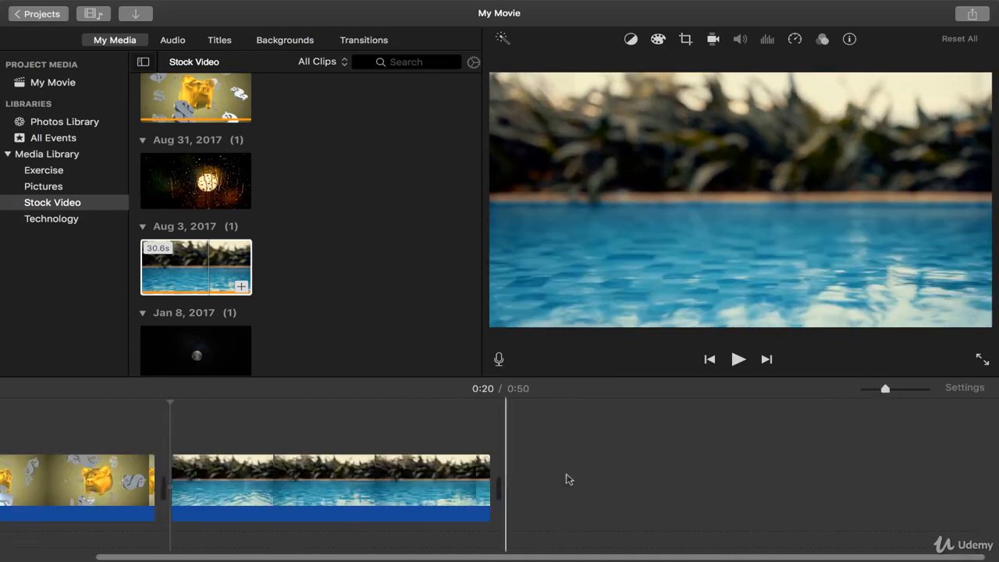
pyautogui.hscroll(-5, 566, 477)
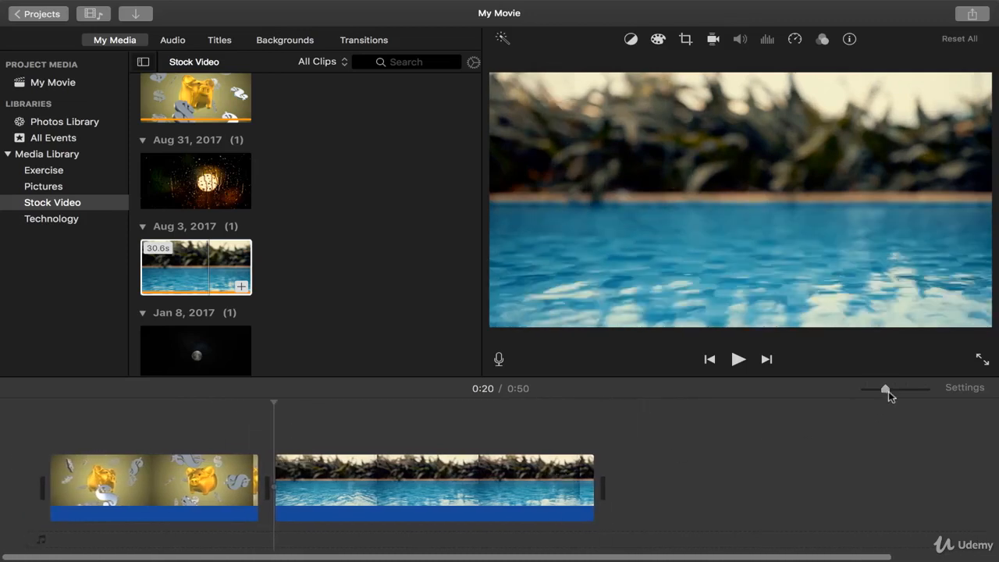
pyautogui.moveTo(885, 390); pyautogui.dragTo(895, 390)
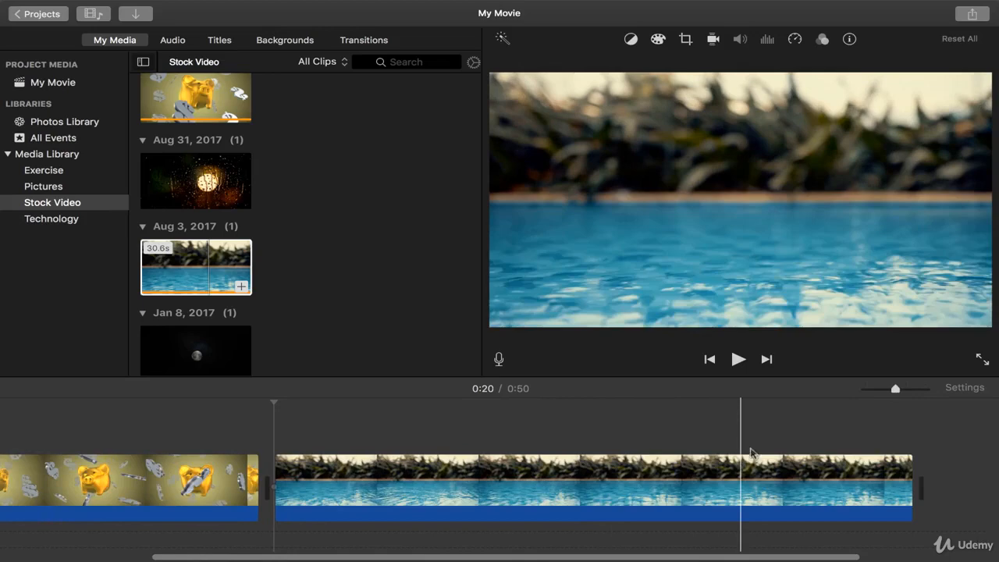
# Step: In the project settings, reduce the clip size slightly and toggle Show Waveforms off and on, leaving it enabled
pyautogui.click(963, 387)
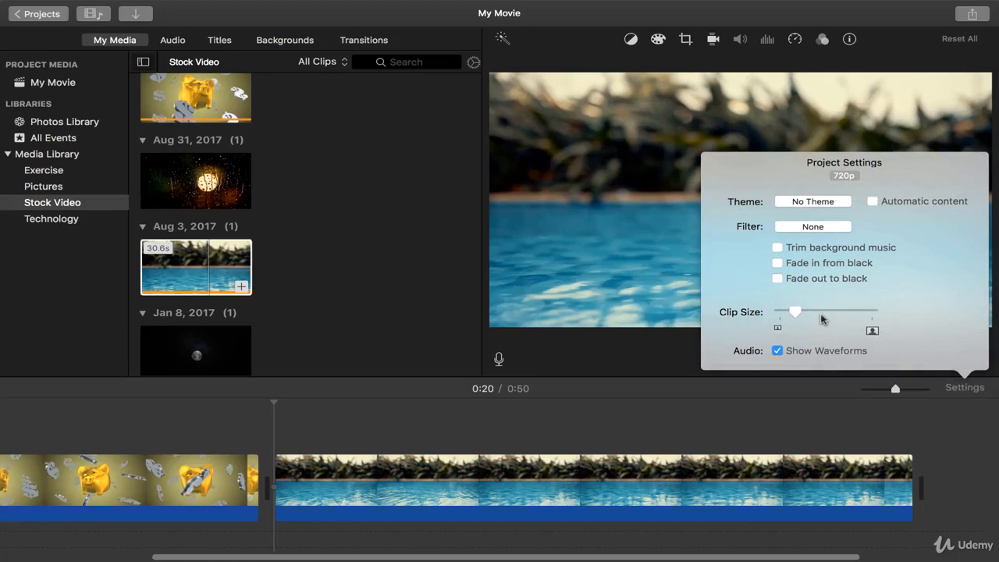
pyautogui.moveTo(798, 314)
pyautogui.mouseDown()
pyautogui.moveTo(816, 315)
pyautogui.moveTo(793, 314)
pyautogui.mouseUp()
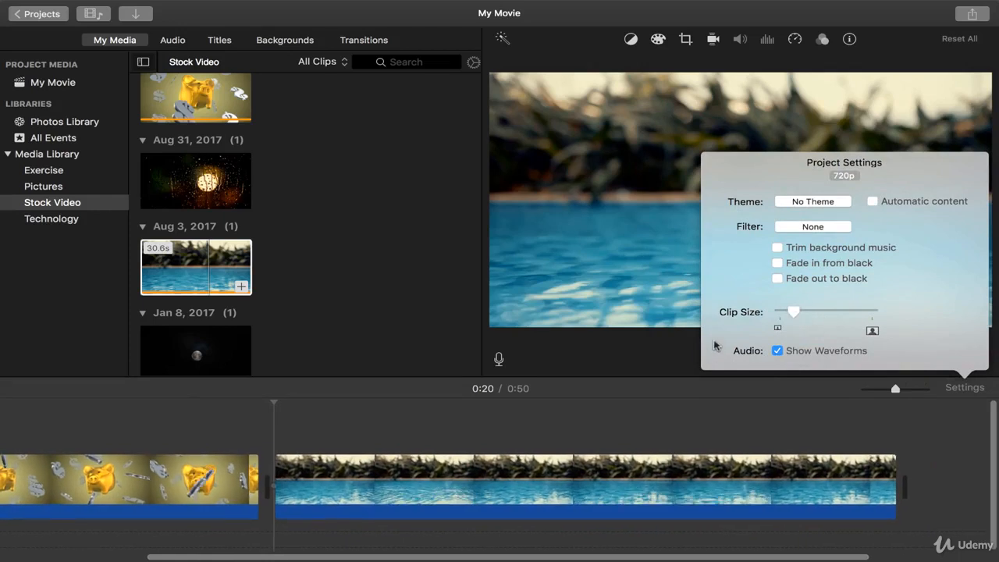
pyautogui.click(773, 351)
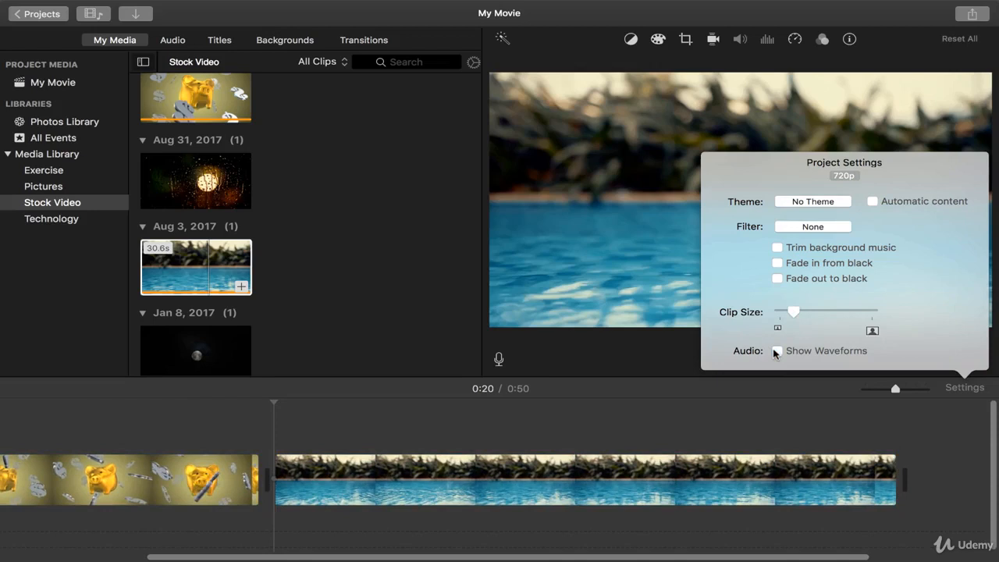
pyautogui.click(774, 349)
pyautogui.click(777, 351)
pyautogui.click(776, 350)
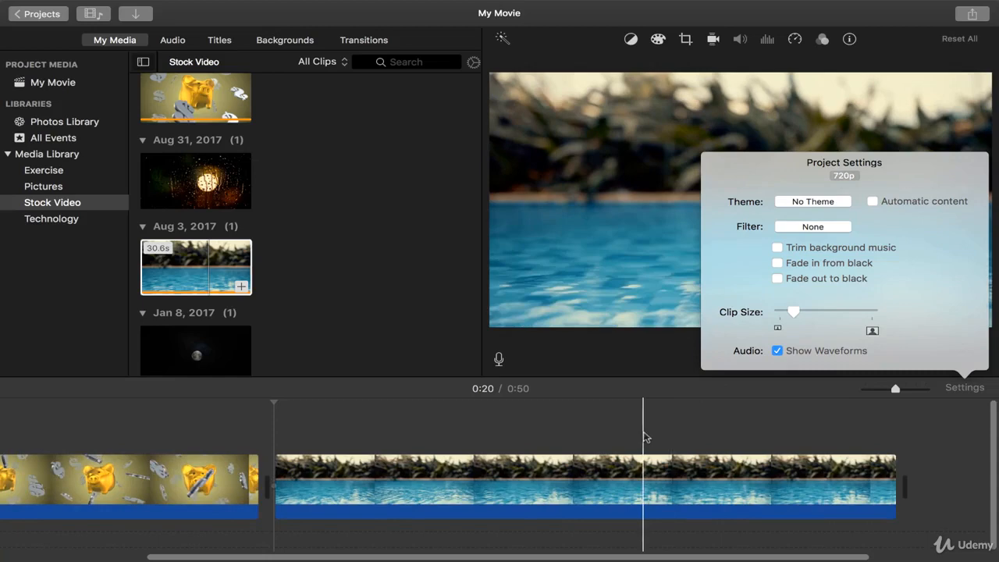
pyautogui.click(721, 424)
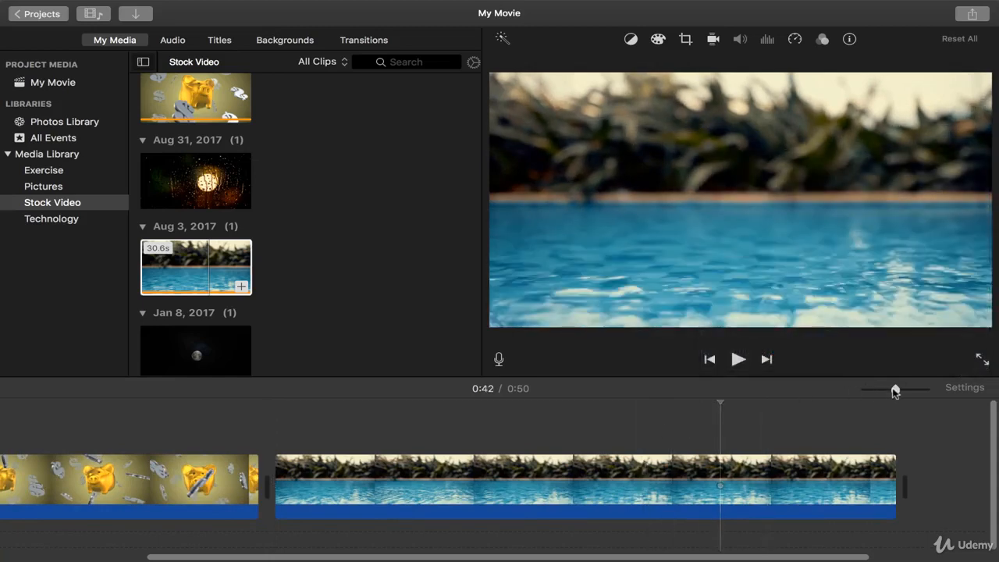
# Step: Append the moon clip dated Jan 8, 2017 and the snowy town clip dated Dec 18, 2017 to the end of the movie
pyautogui.moveTo(894, 388); pyautogui.dragTo(877, 395)
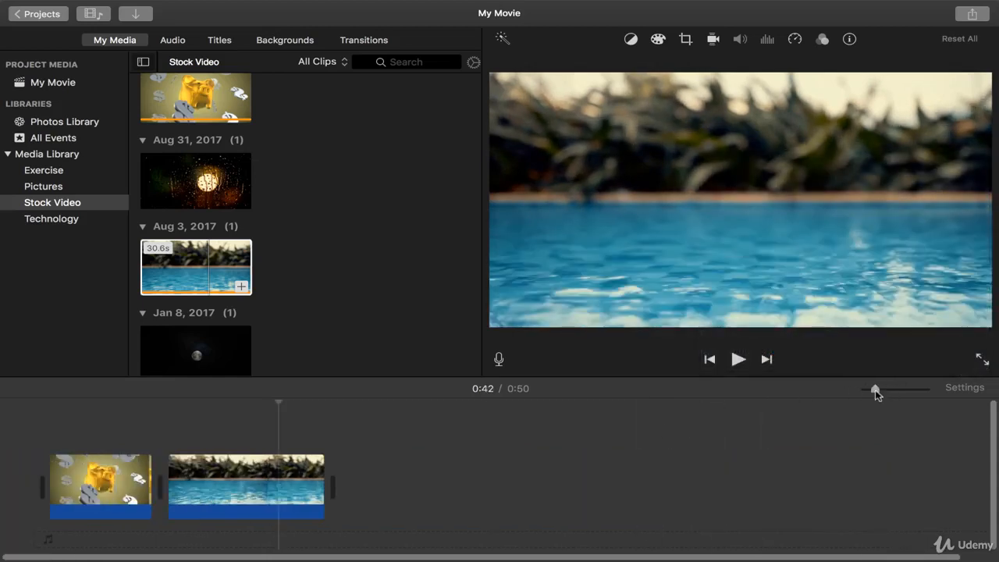
pyautogui.click(248, 267)
pyautogui.scroll(-3, 250, 268)
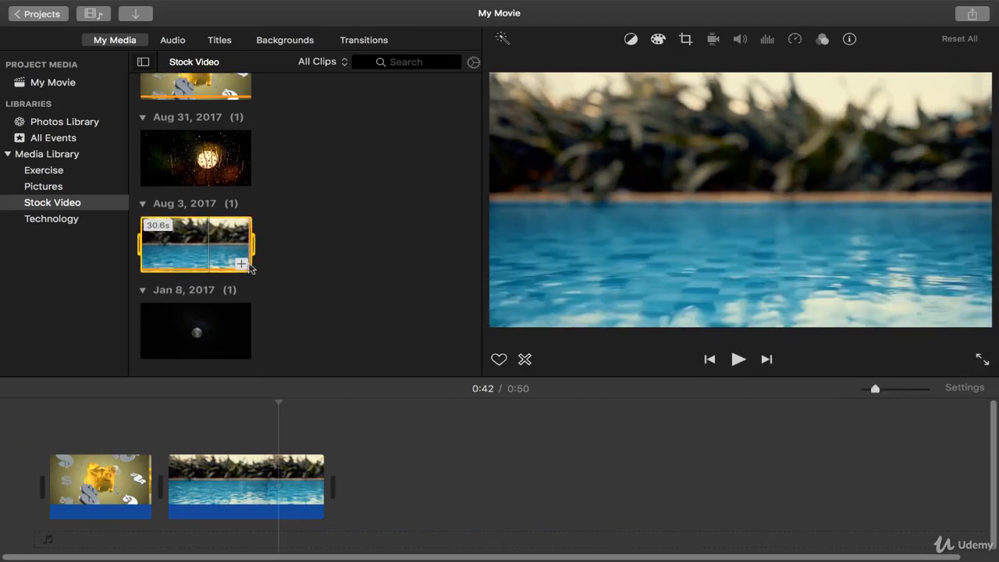
pyautogui.click(180, 323)
pyautogui.moveTo(180, 326); pyautogui.dragTo(339, 511)
pyautogui.scroll(4, 178, 178)
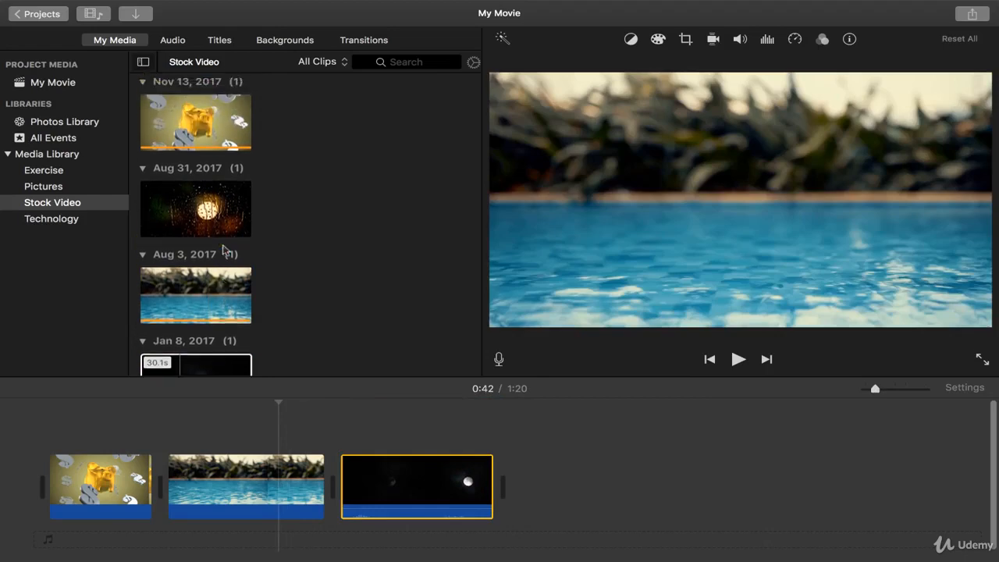
pyautogui.moveTo(192, 151); pyautogui.dragTo(566, 504)
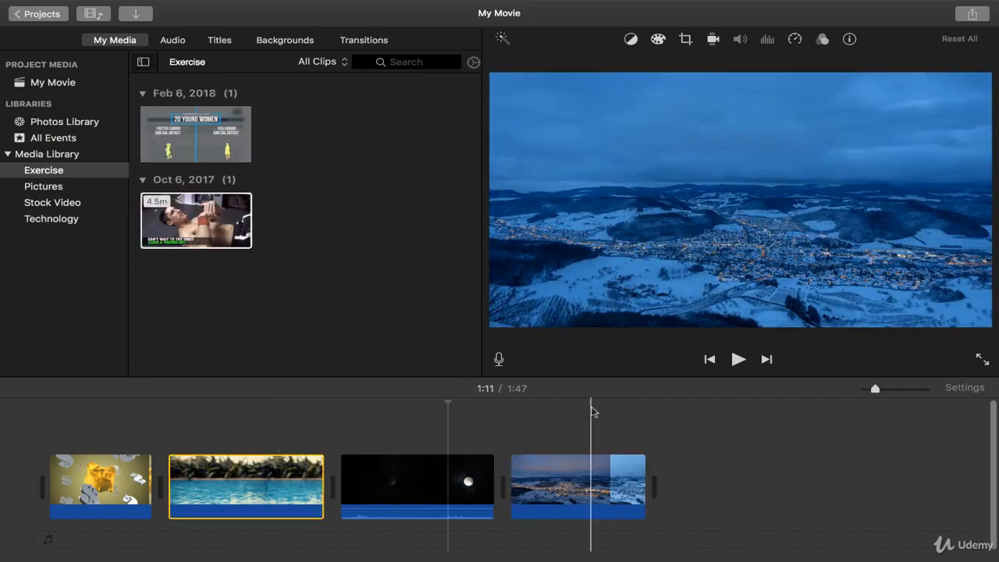
# Step: Reorder the timeline so the snowy town clip follows the piggy bank clip and the swimming pool clip comes just before the moon clip
pyautogui.click(621, 476)
pyautogui.moveTo(616, 472); pyautogui.dragTo(344, 482)
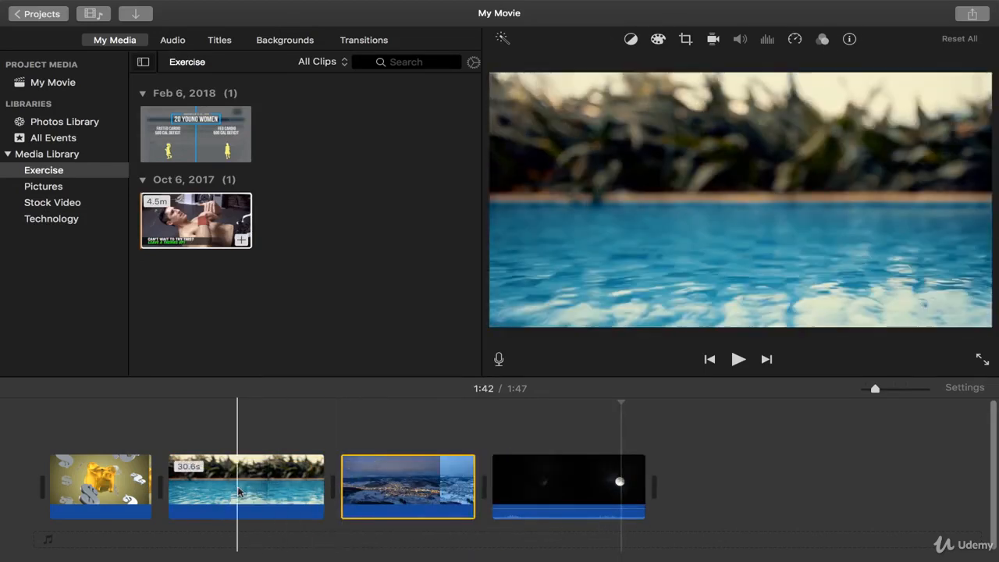
pyautogui.click(238, 492)
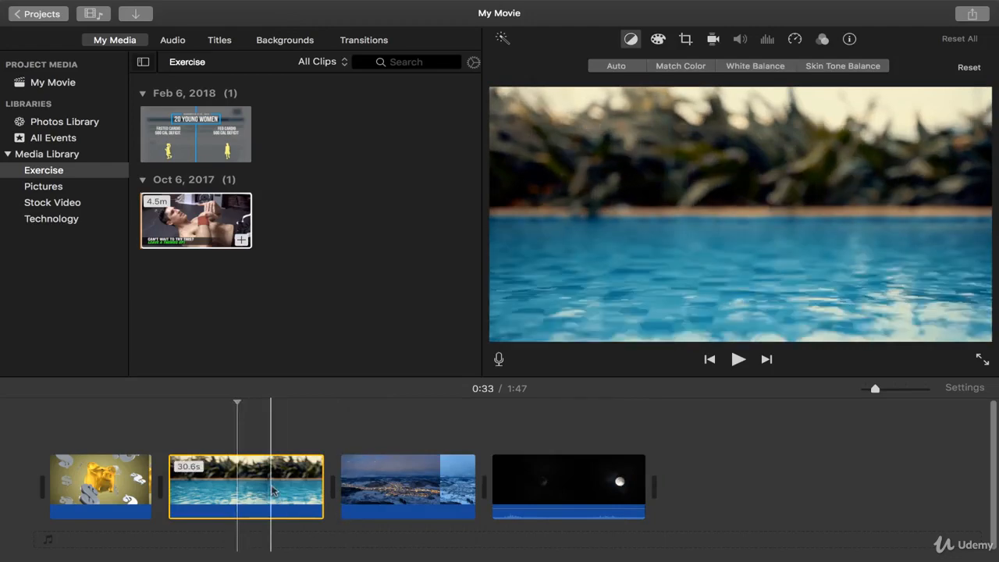
pyautogui.moveTo(273, 490); pyautogui.dragTo(481, 482)
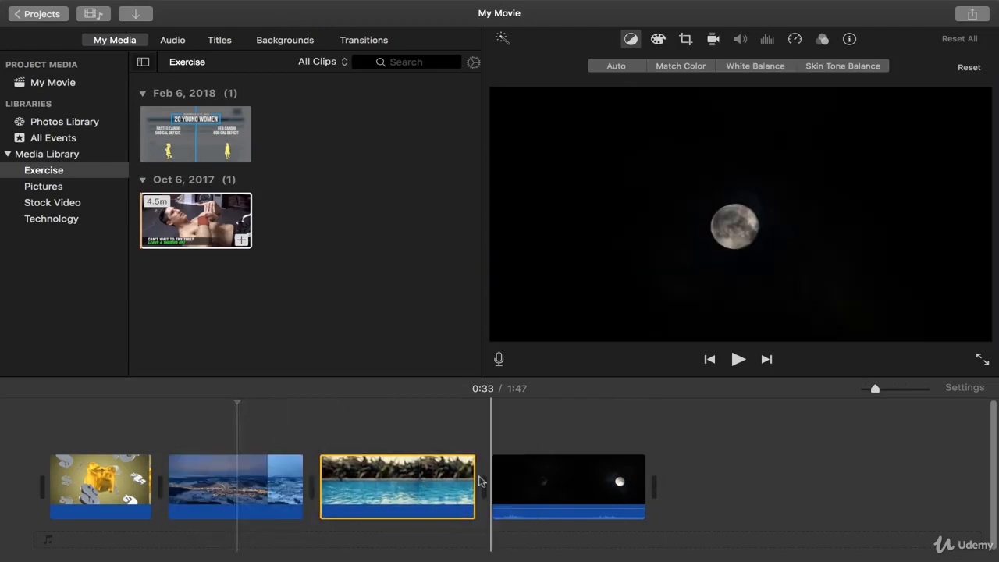
pyautogui.click(388, 428)
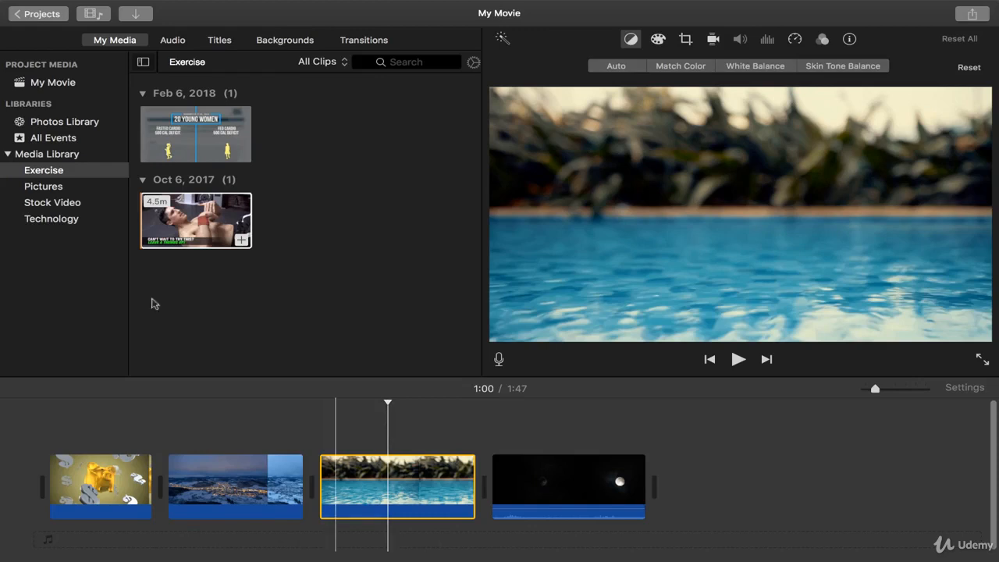
# Step: Append a section of about 33 s from the first Technology clip, the man in the black hoodie, to the end of the movie
pyautogui.click(53, 205)
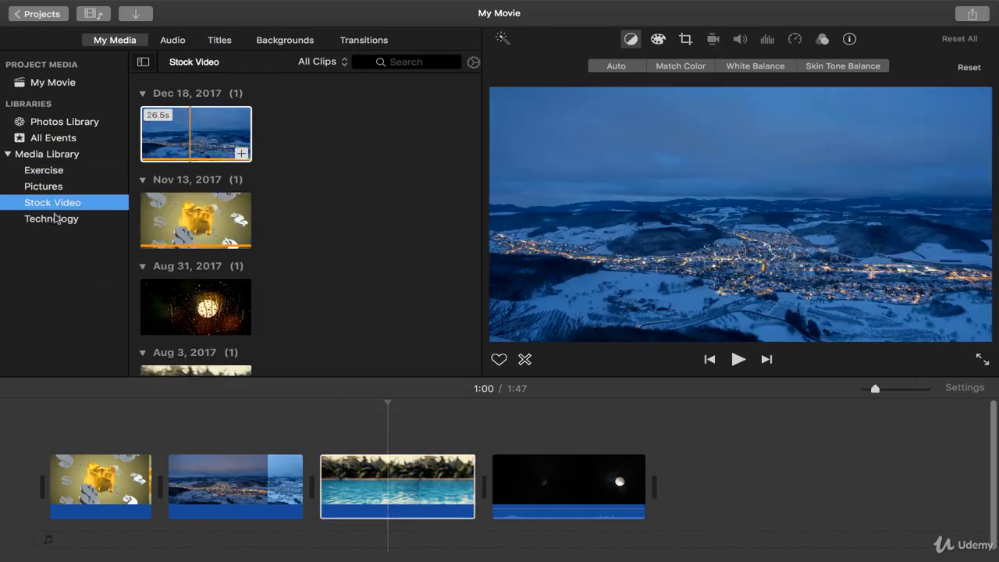
pyautogui.click(53, 218)
pyautogui.click(159, 148)
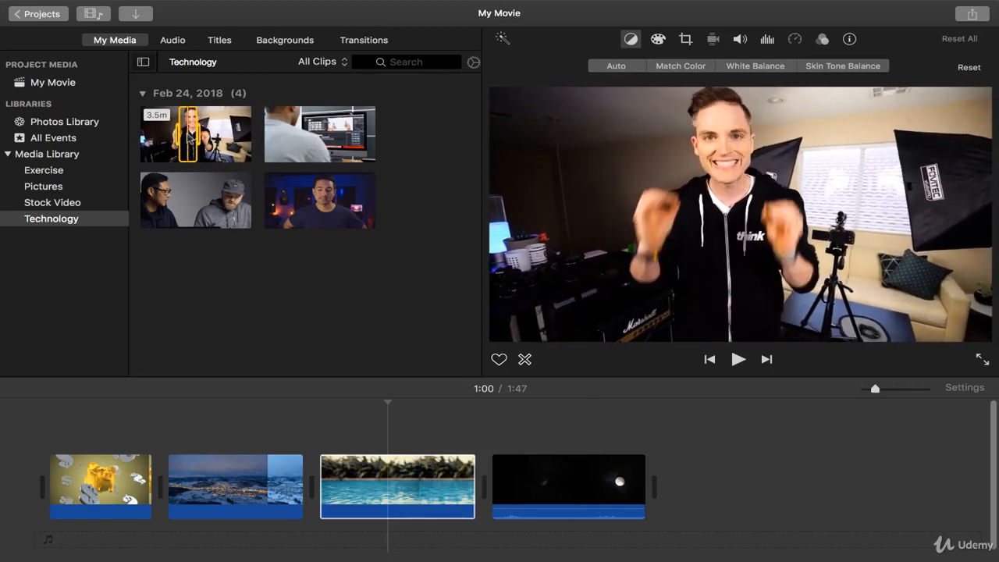
pyautogui.moveTo(192, 140); pyautogui.dragTo(667, 472)
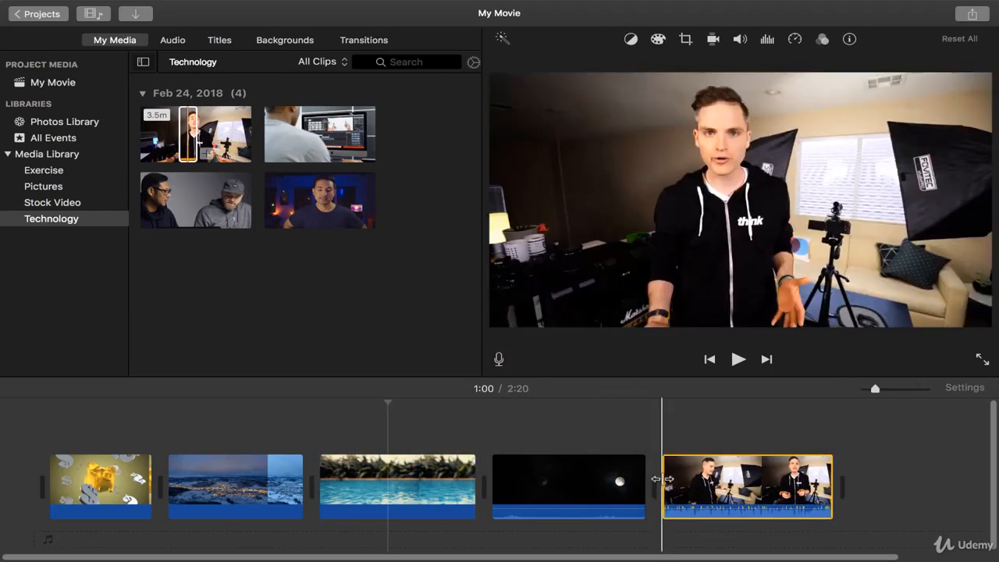
# Step: Play the movie from about 1:38 in the moon clip, skip ahead to the black hoodie clip and pause at 1:59
pyautogui.click(599, 425)
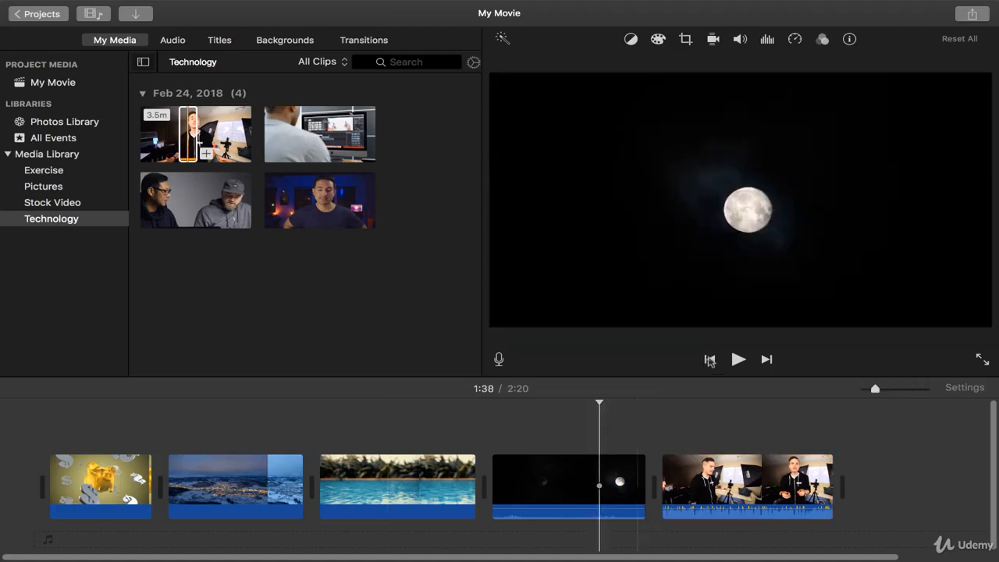
pyautogui.click(737, 360)
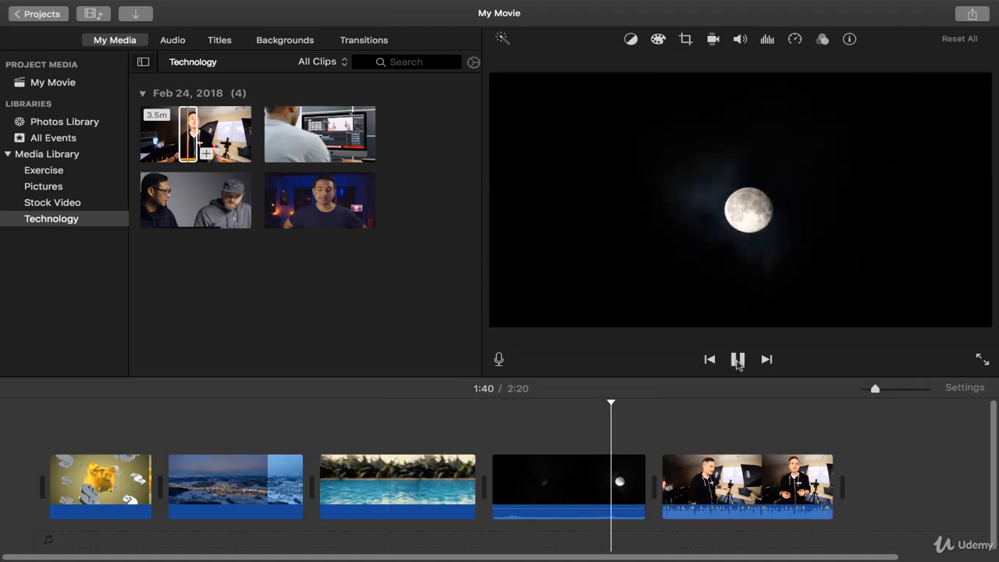
pyautogui.press('XF86AudioRaiseVolume')
pyautogui.press('XF86AudioMute')
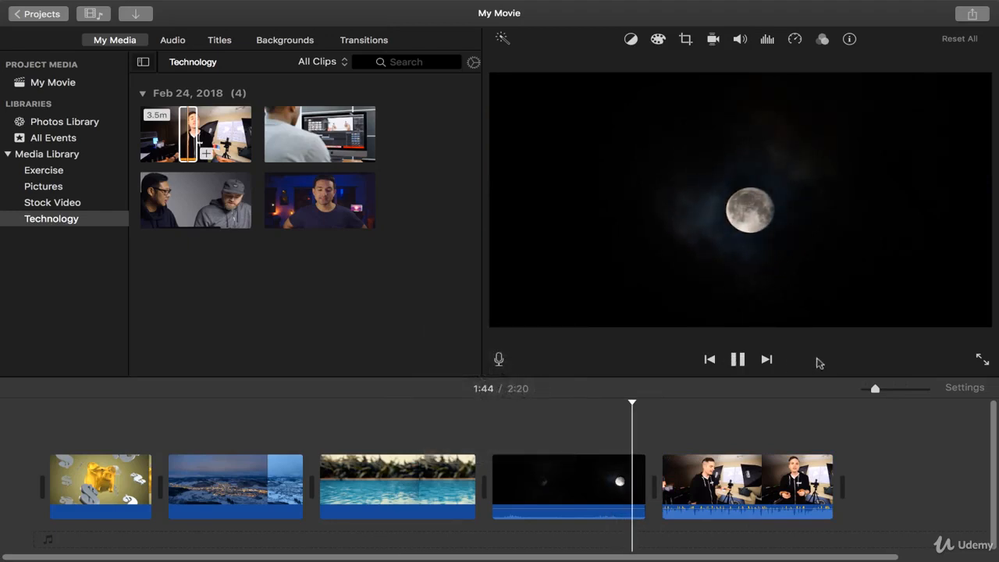
pyautogui.click(695, 401)
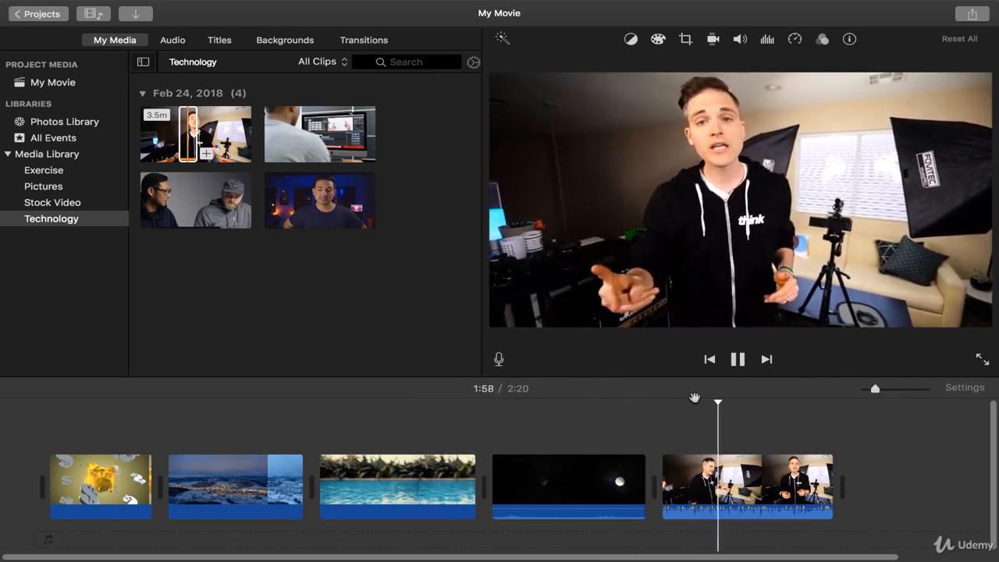
pyautogui.press('space')
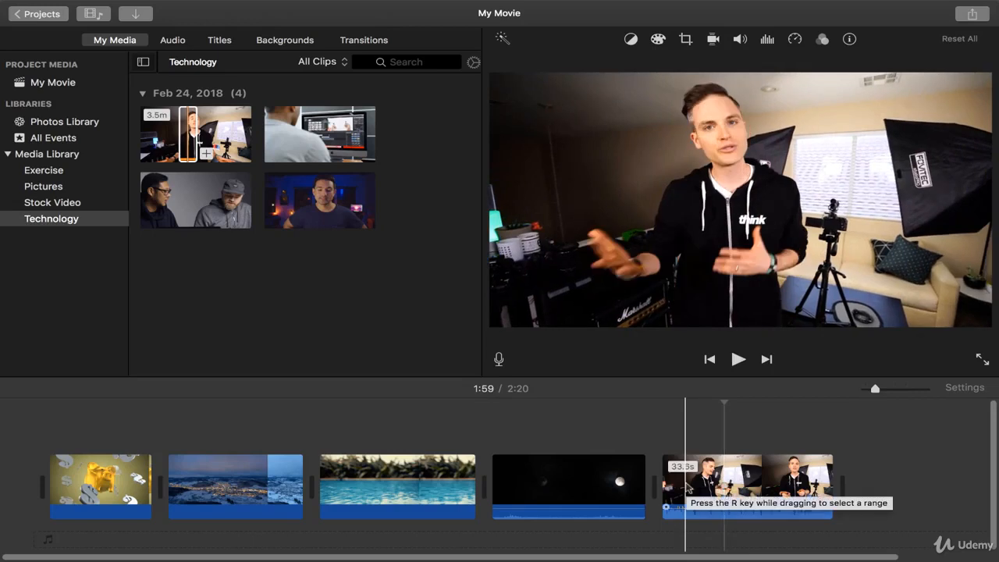